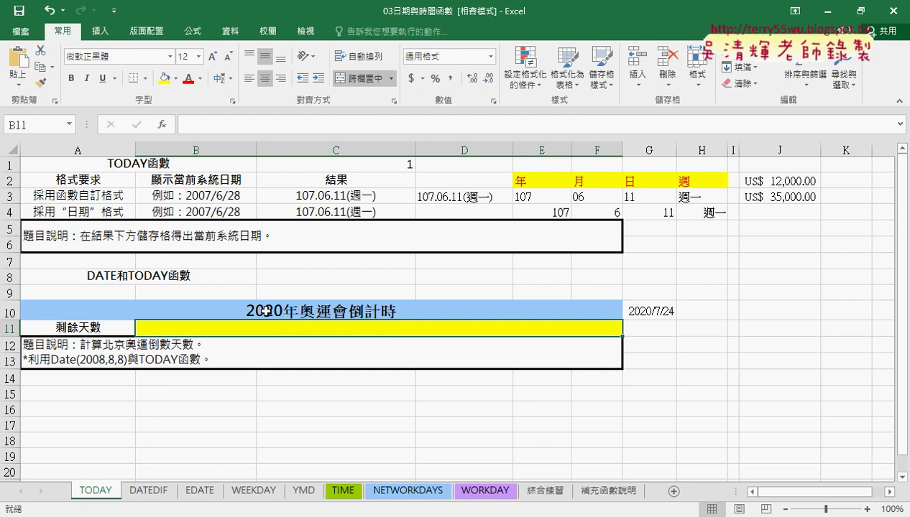
# - Preview G10's target date as a General number in Format Cells, then cancel without changes
pyautogui.click(297, 308)
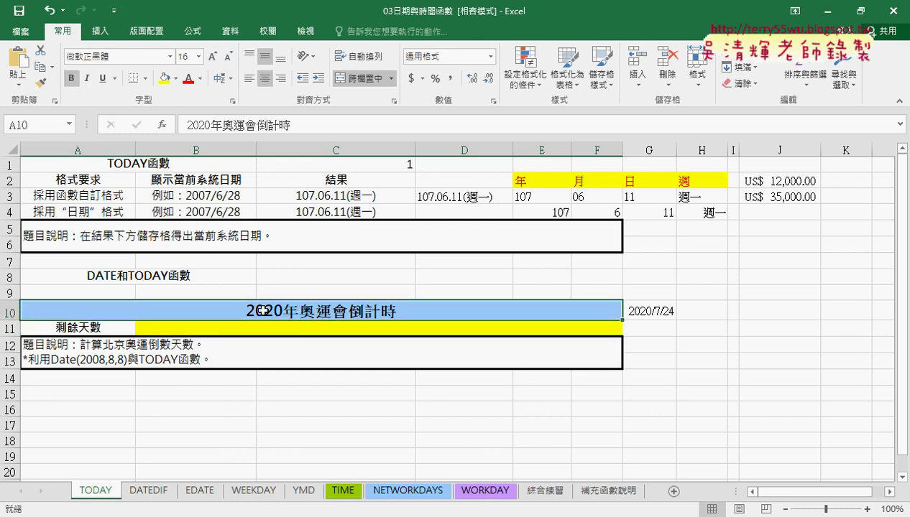
pyautogui.click(650, 311)
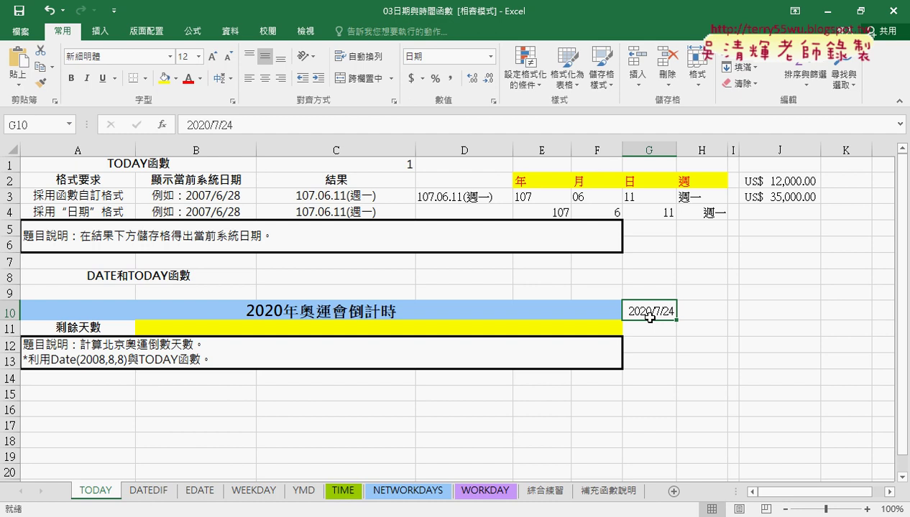
pyautogui.click(528, 330)
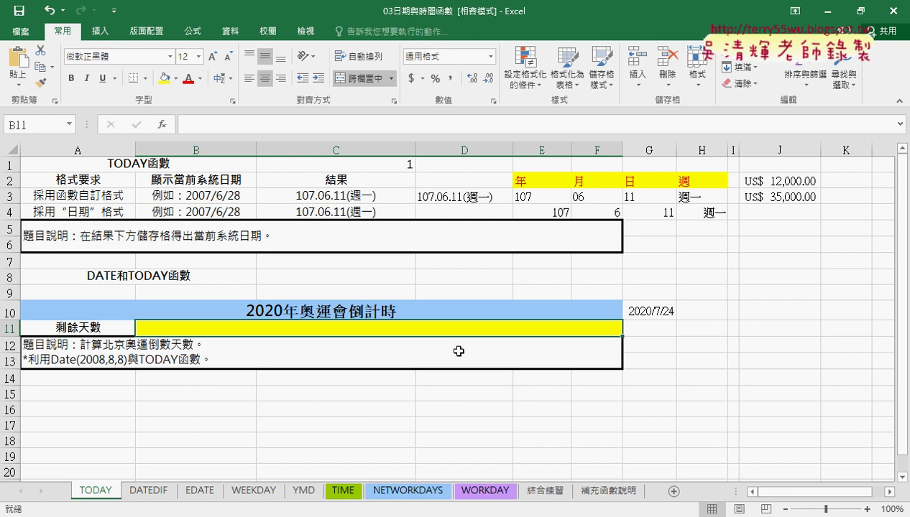
pyautogui.rightClick(651, 311)
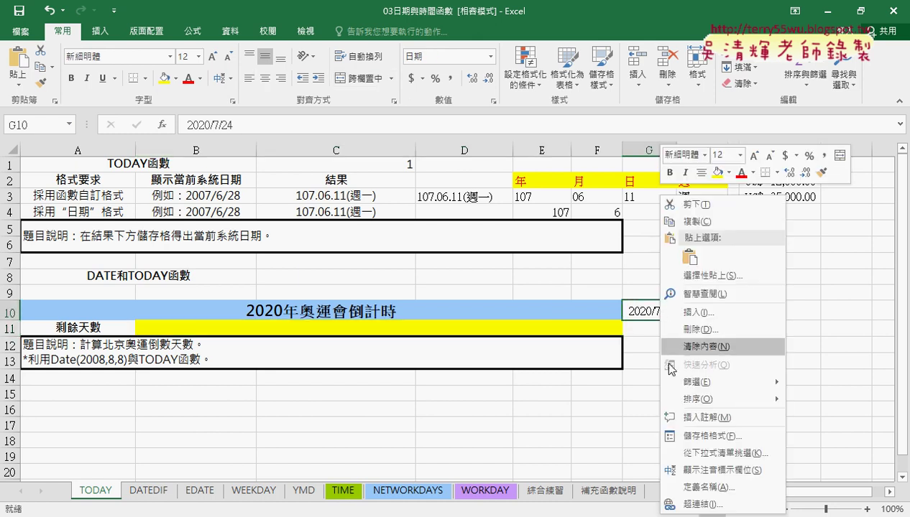
pyautogui.click(686, 436)
pyautogui.click(521, 206)
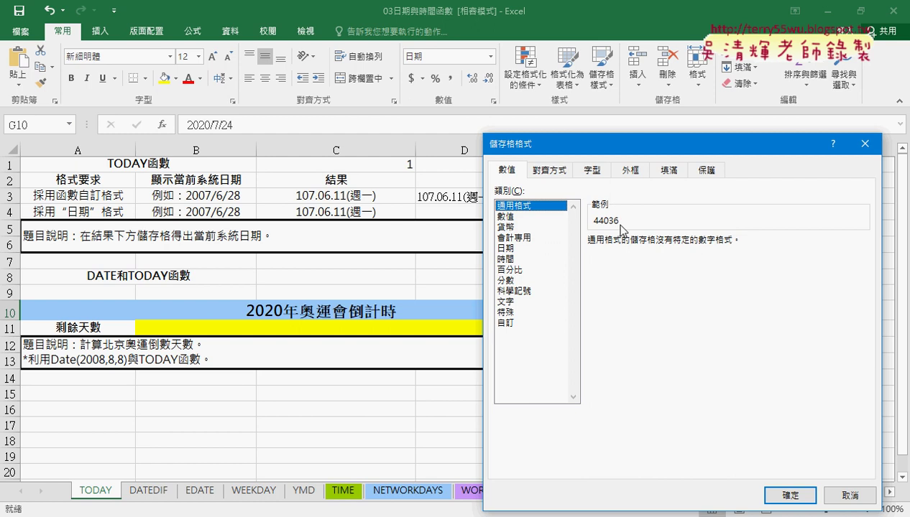
pyautogui.click(848, 495)
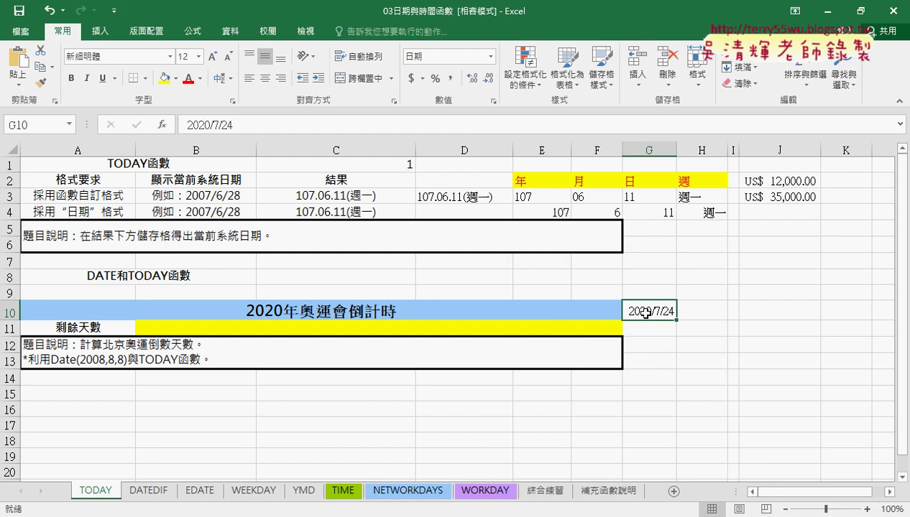
# - Enter =G10-TODAY() in B11, which displays as the date 1902/2/12
pyautogui.click(487, 322)
pyautogui.click(327, 125)
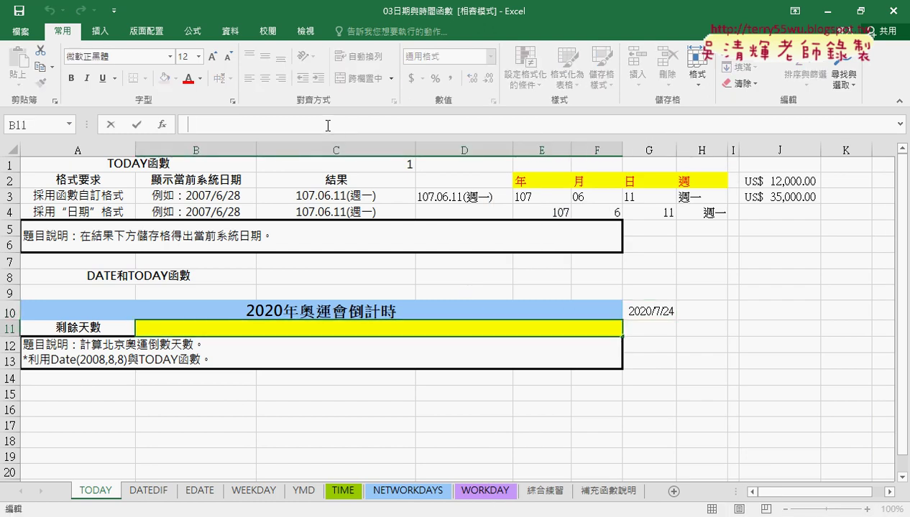
pyautogui.write('=')
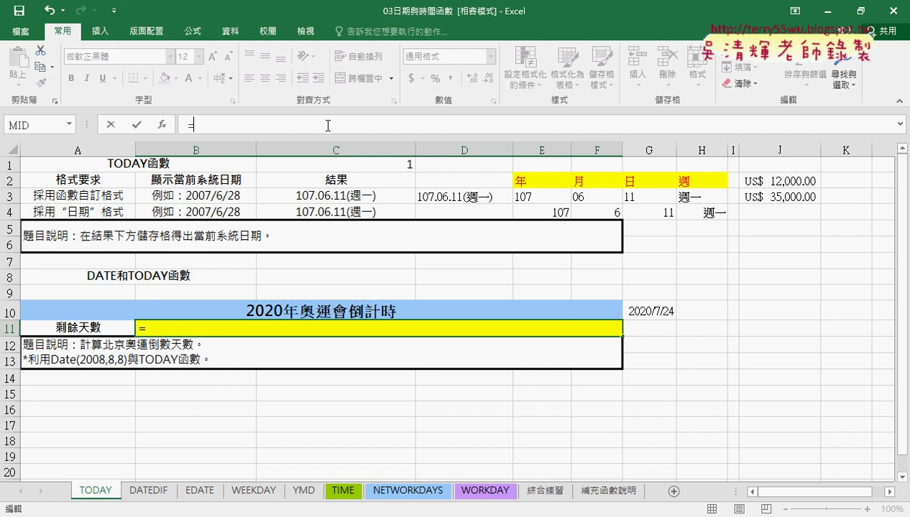
pyautogui.click(655, 311)
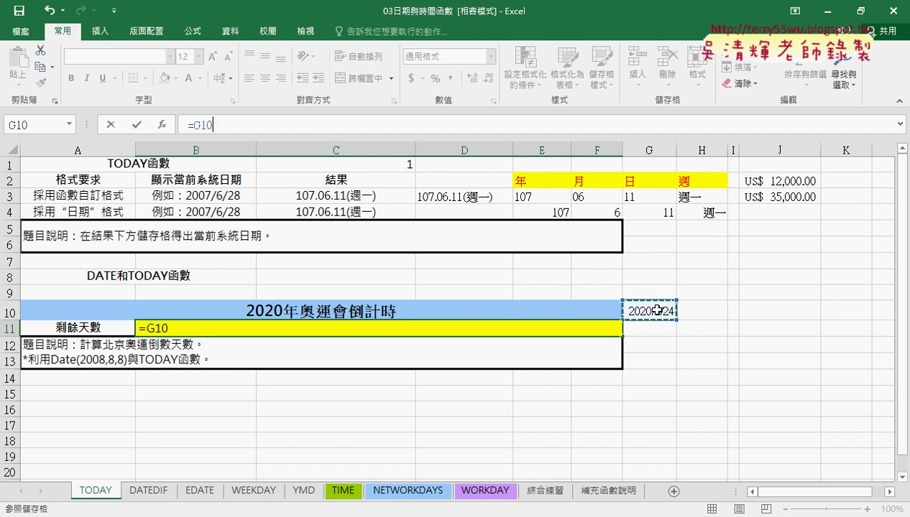
pyautogui.write('-')
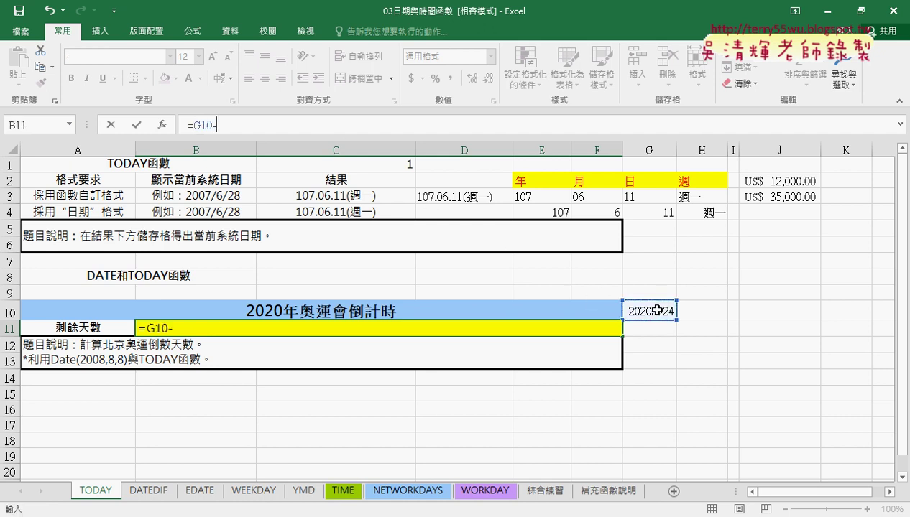
pyautogui.write('t')
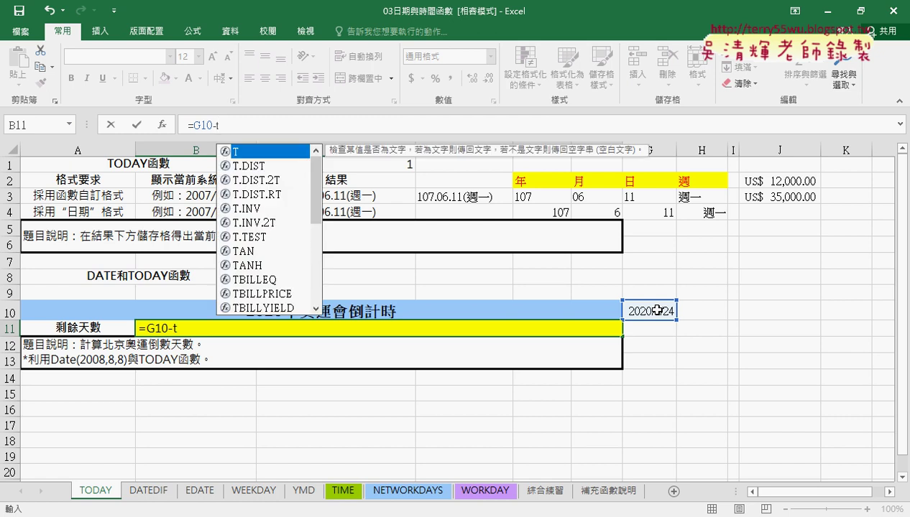
pyautogui.write('o')
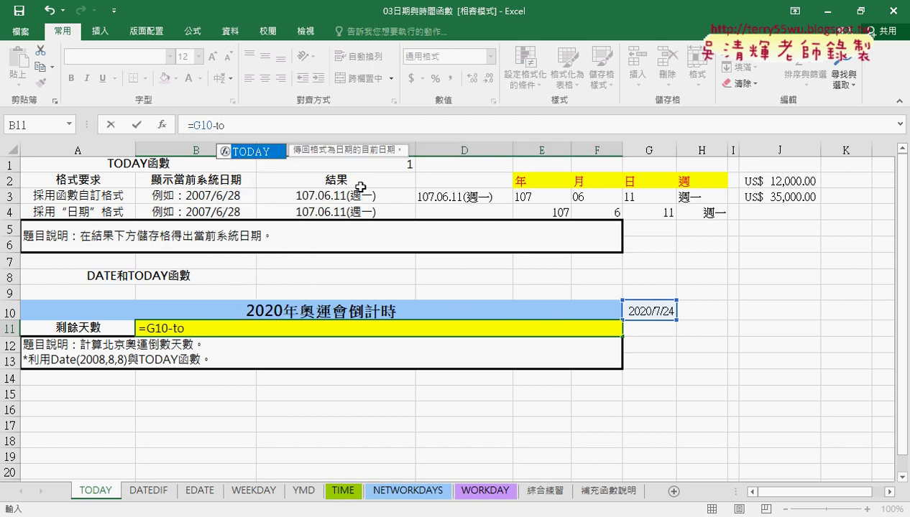
pyautogui.doubleClick(269, 154)
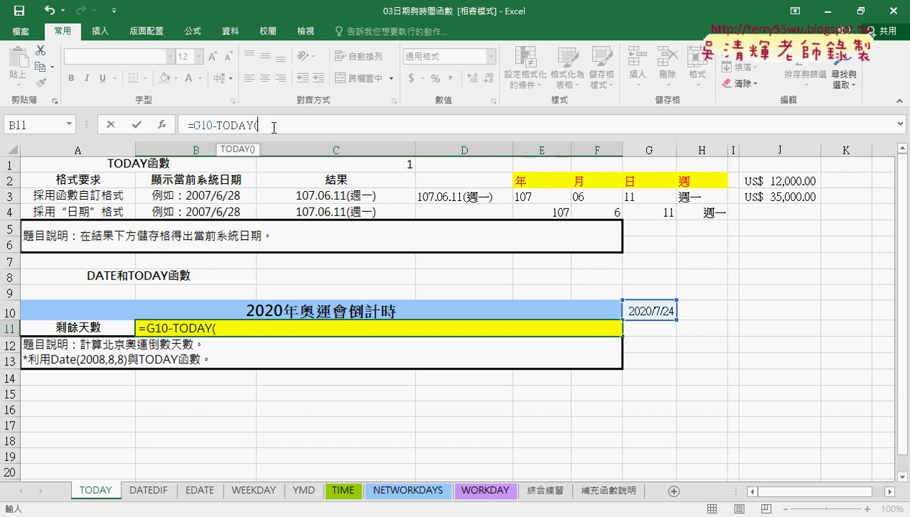
pyautogui.write(')')
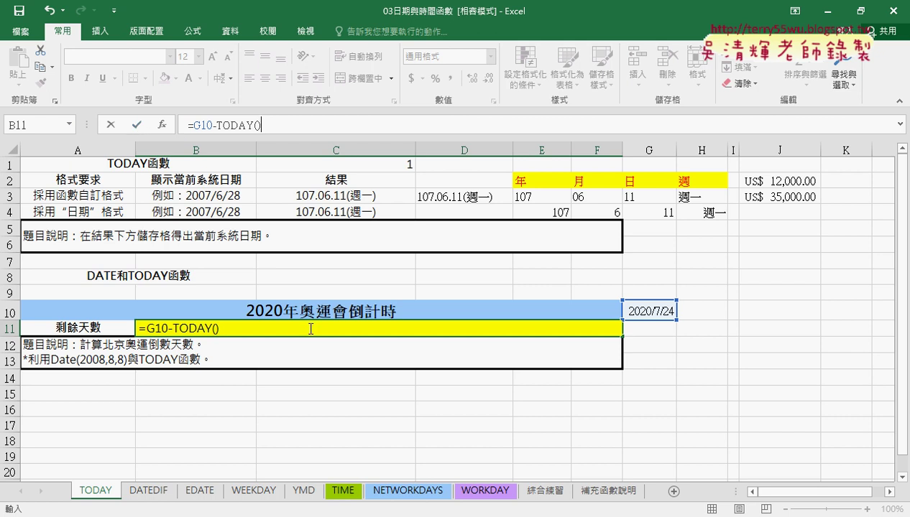
pyautogui.click(136, 125)
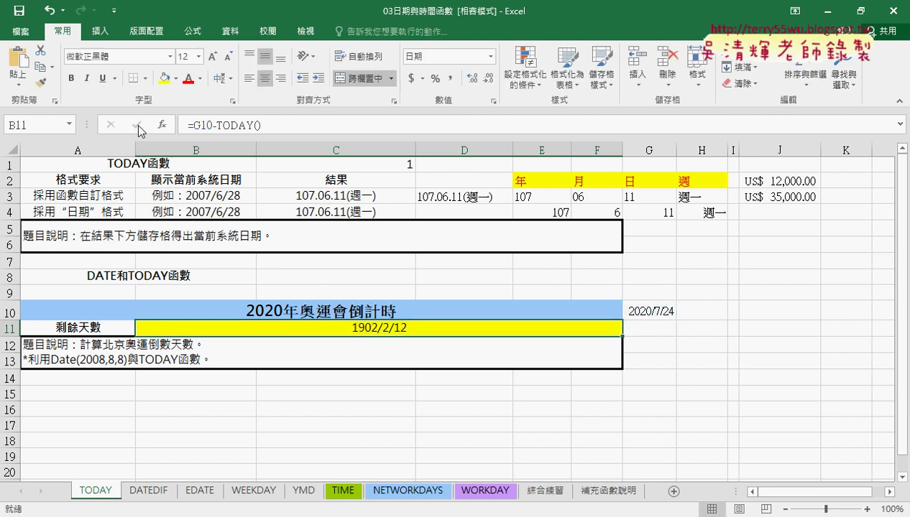
# - Format B11 as General so it shows 774 days, then undo and redo to compare
pyautogui.rightClick(388, 330)
pyautogui.click(453, 253)
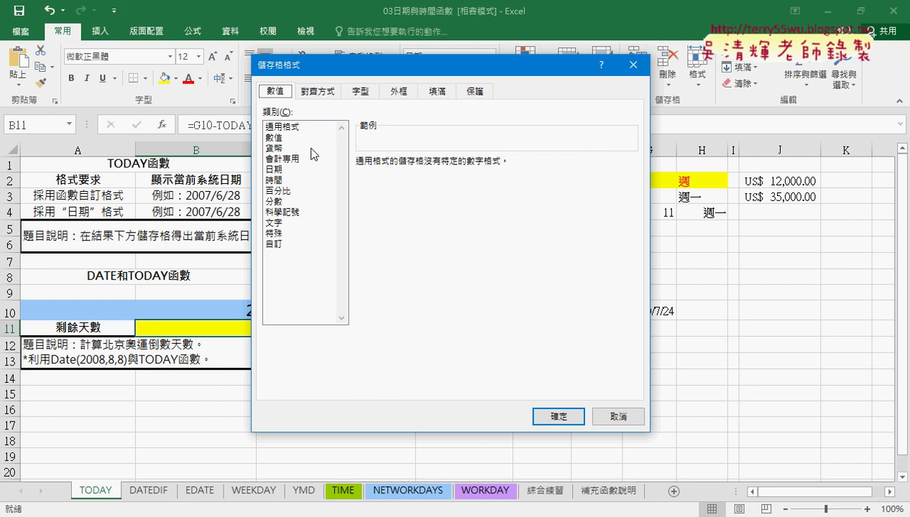
pyautogui.click(291, 128)
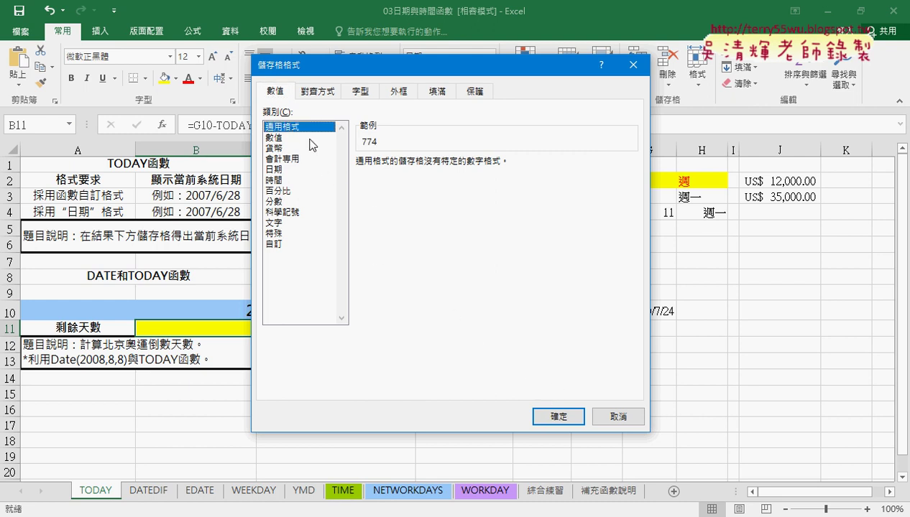
pyautogui.click(557, 420)
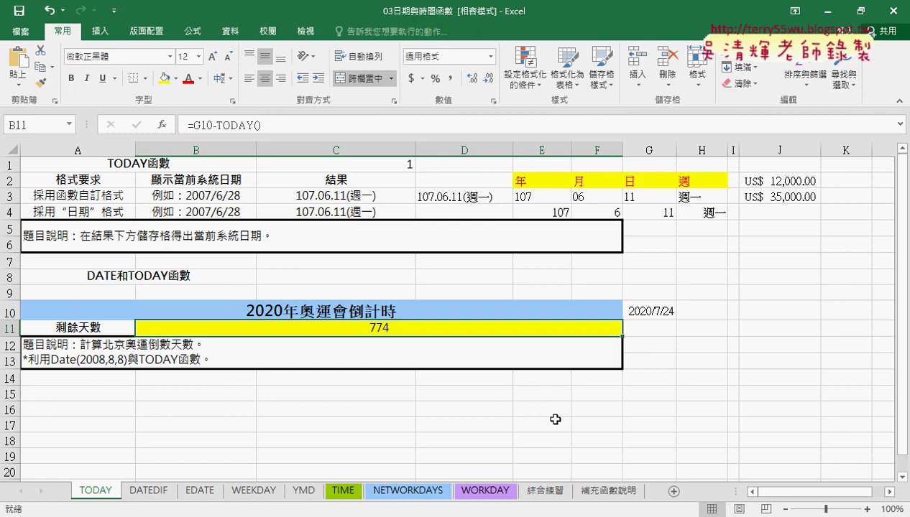
pyautogui.hotkey('ctrl', 'z')
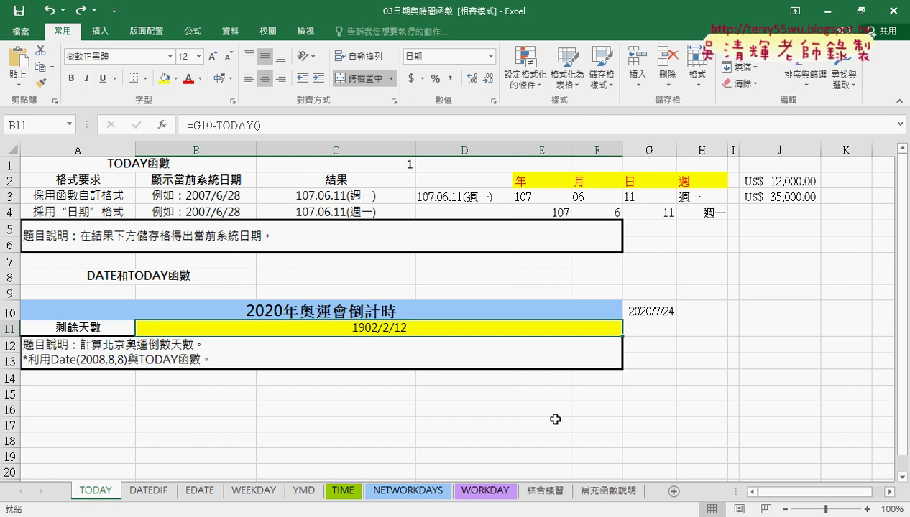
pyautogui.hotkey('ctrl', 'y')
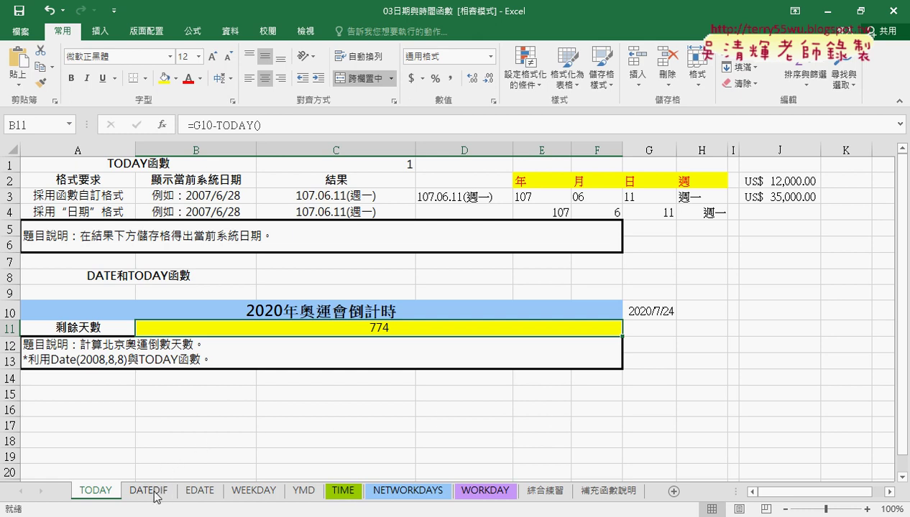
# - Open the DATEDIF sheet with the employee birth dates and scroll back up to row 1
pyautogui.click(151, 492)
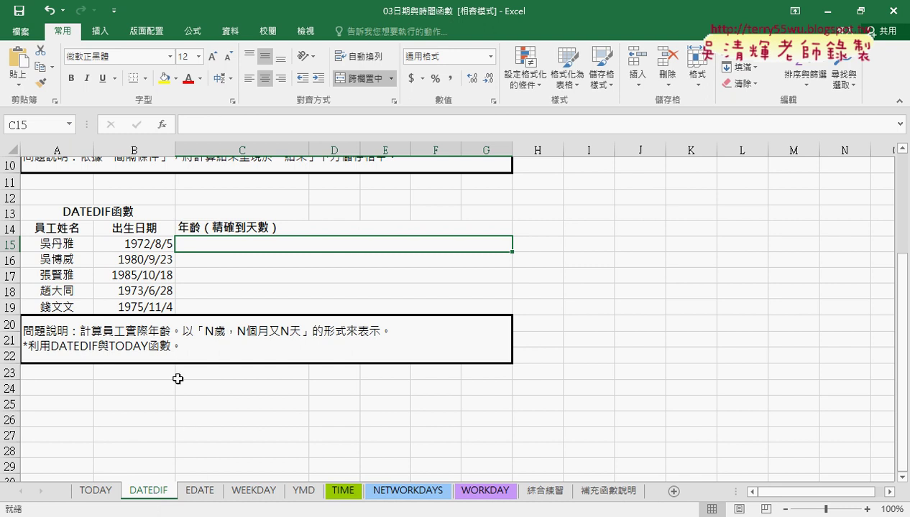
pyautogui.click(147, 243)
pyautogui.click(253, 242)
pyautogui.moveTo(205, 339); pyautogui.dragTo(302, 342)
pyautogui.moveTo(127, 252); pyautogui.dragTo(173, 251)
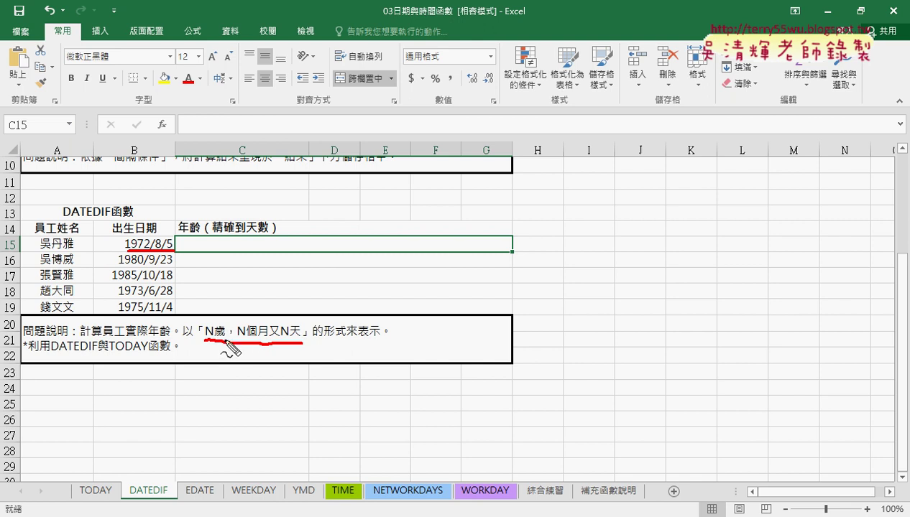
pyautogui.click(251, 334)
pyautogui.click(293, 334)
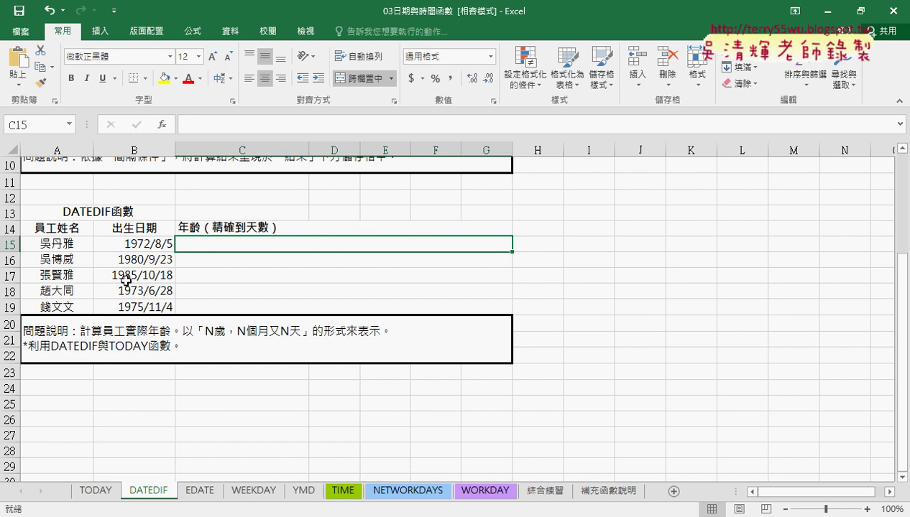
pyautogui.scroll(3, 126, 279)
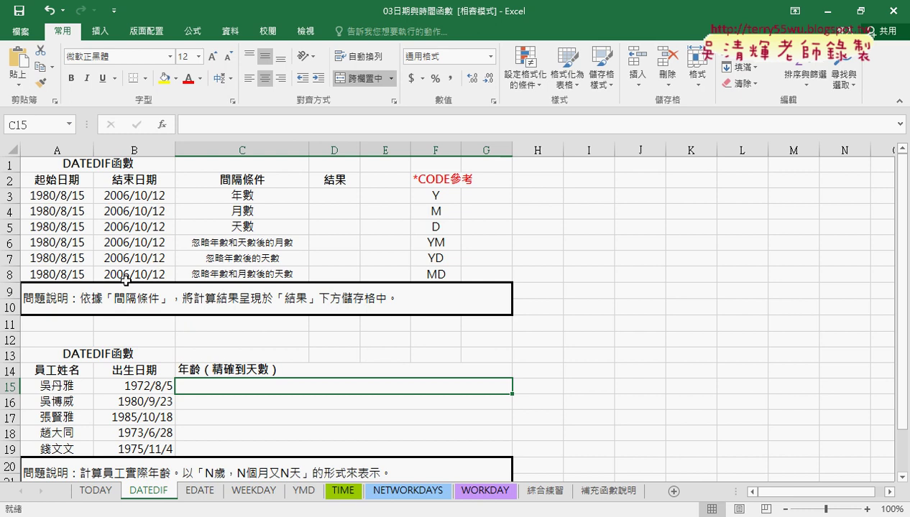
pyautogui.click(343, 195)
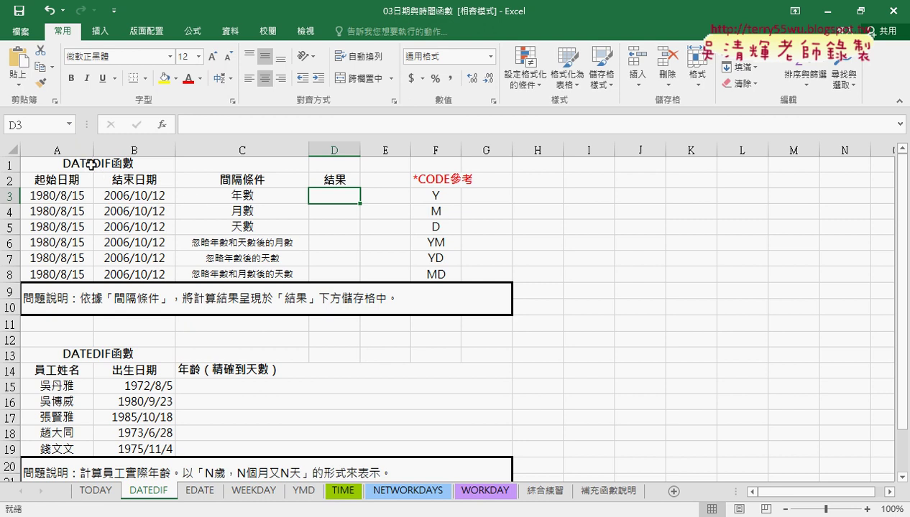
pyautogui.click(162, 124)
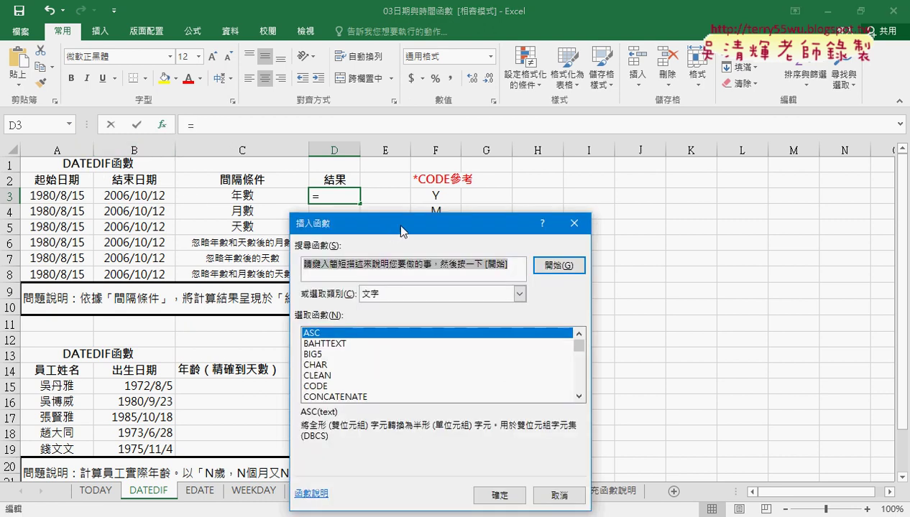
pyautogui.moveTo(401, 230); pyautogui.dragTo(514, 76)
pyautogui.click(631, 139)
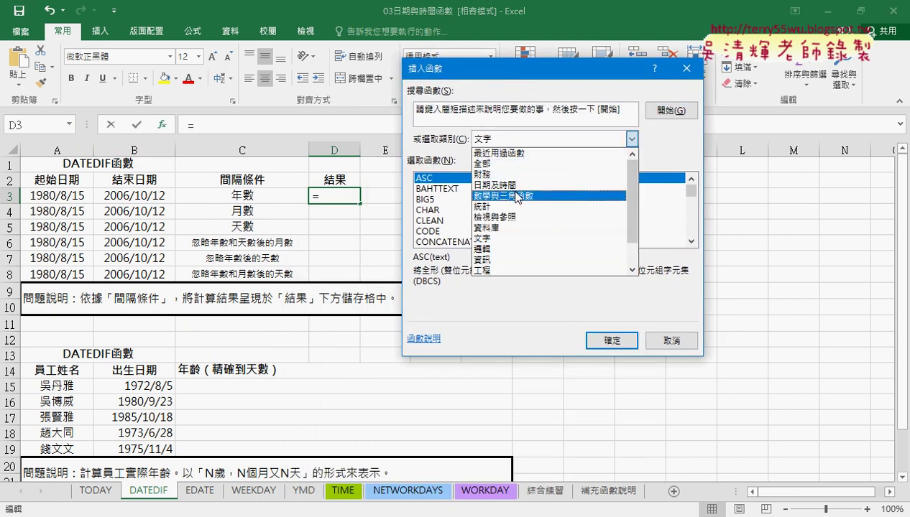
pyautogui.click(505, 185)
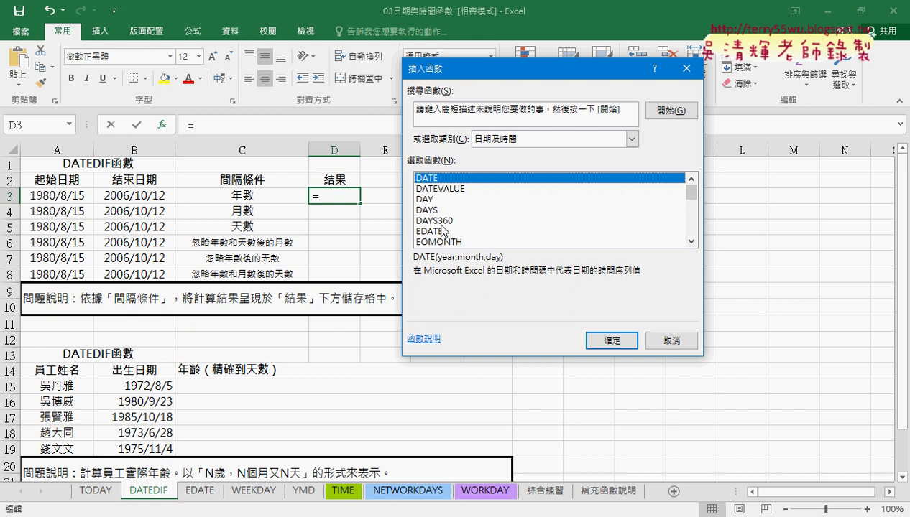
pyautogui.click(672, 340)
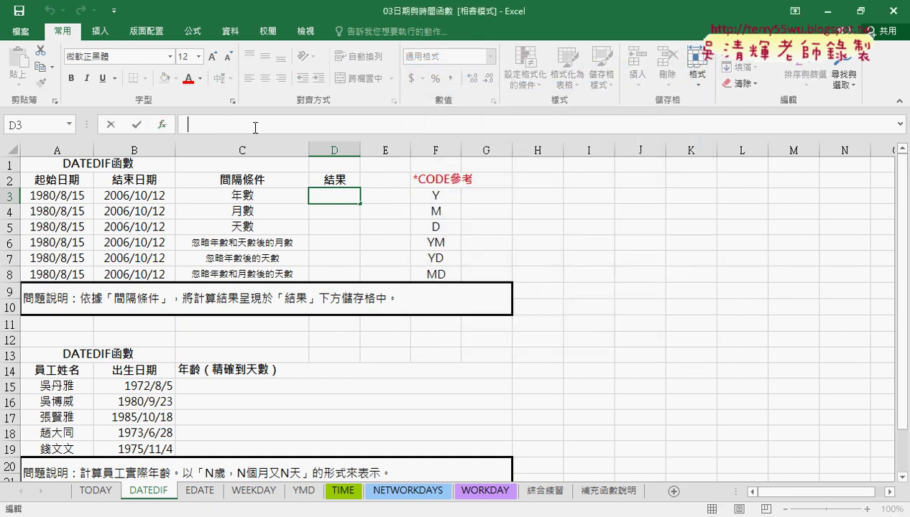
# - Start typing =datedif in D3 while marking the Y, D, YM and MD codes with on-screen ink
pyautogui.write('=')
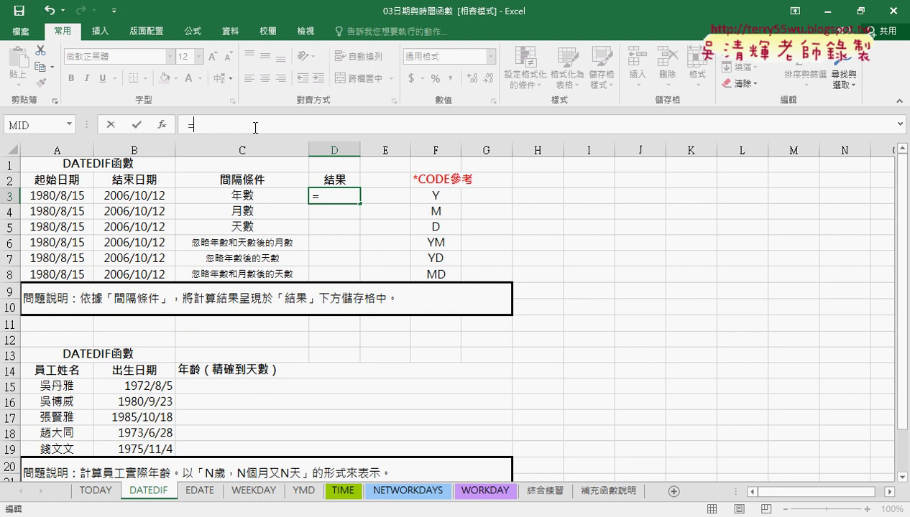
pyautogui.write('date')
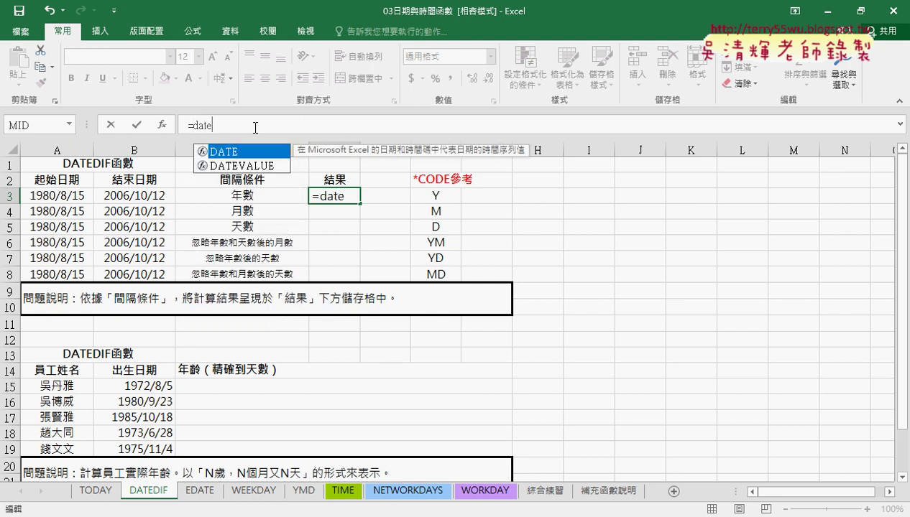
pyautogui.write('dif')
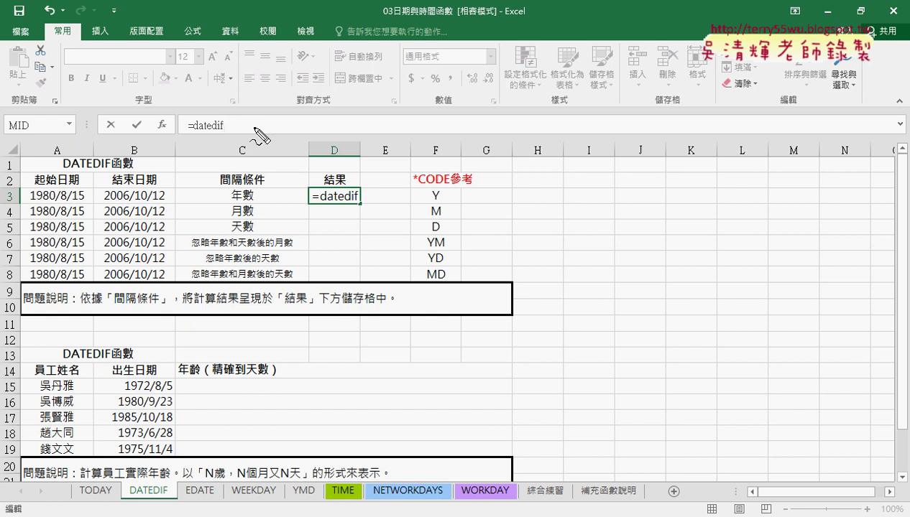
pyautogui.moveTo(449, 188); pyautogui.dragTo(447, 208)
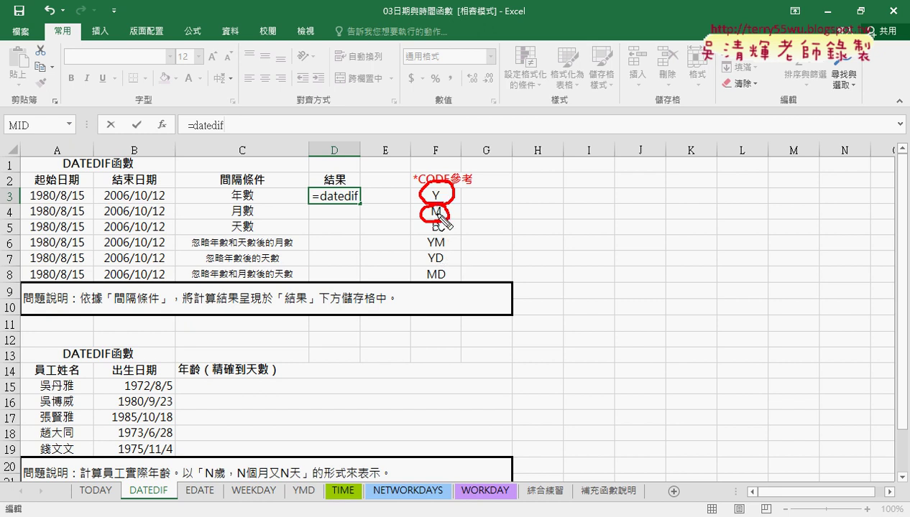
pyautogui.moveTo(419, 233)
pyautogui.mouseDown()
pyautogui.moveTo(471, 236)
pyautogui.moveTo(435, 249)
pyautogui.mouseUp()
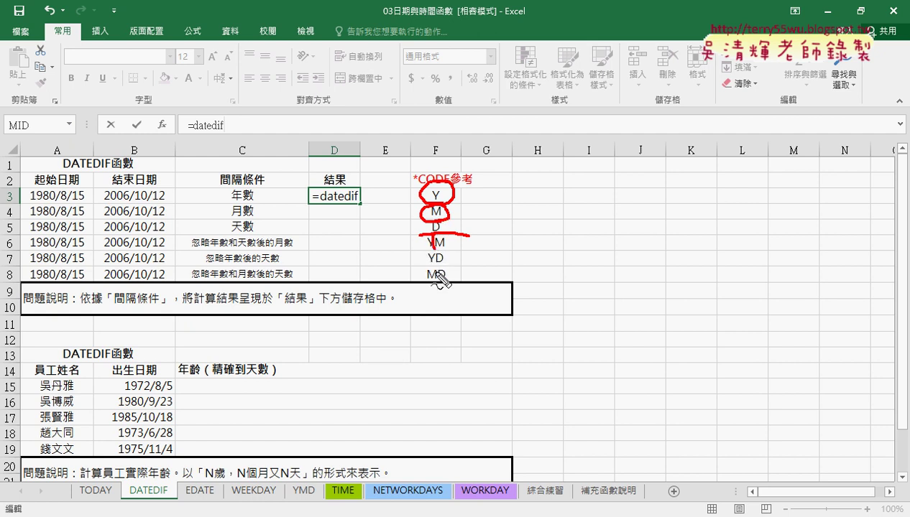
pyautogui.moveTo(436, 267); pyautogui.dragTo(437, 286)
pyautogui.moveTo(434, 248)
pyautogui.mouseDown()
pyautogui.moveTo(448, 250)
pyautogui.moveTo(450, 280)
pyautogui.mouseUp()
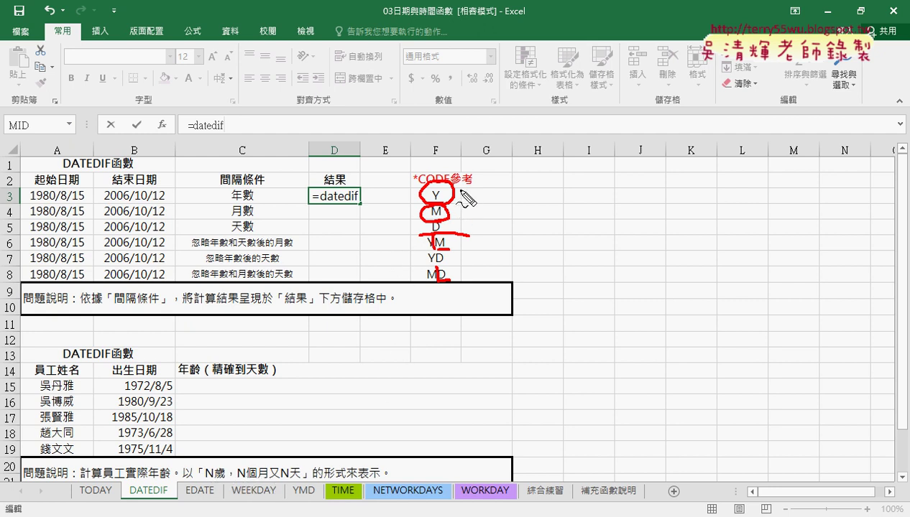
pyautogui.moveTo(458, 194); pyautogui.dragTo(476, 191)
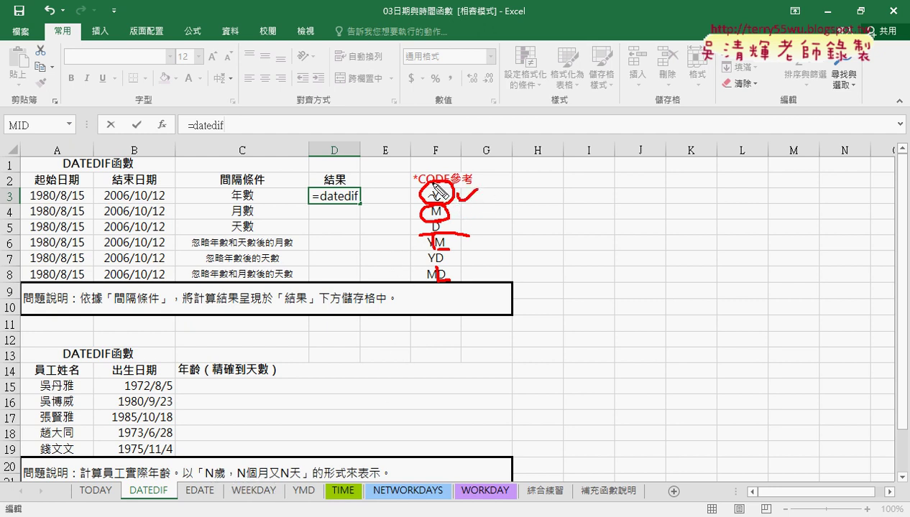
pyautogui.moveTo(450, 243); pyautogui.dragTo(468, 237)
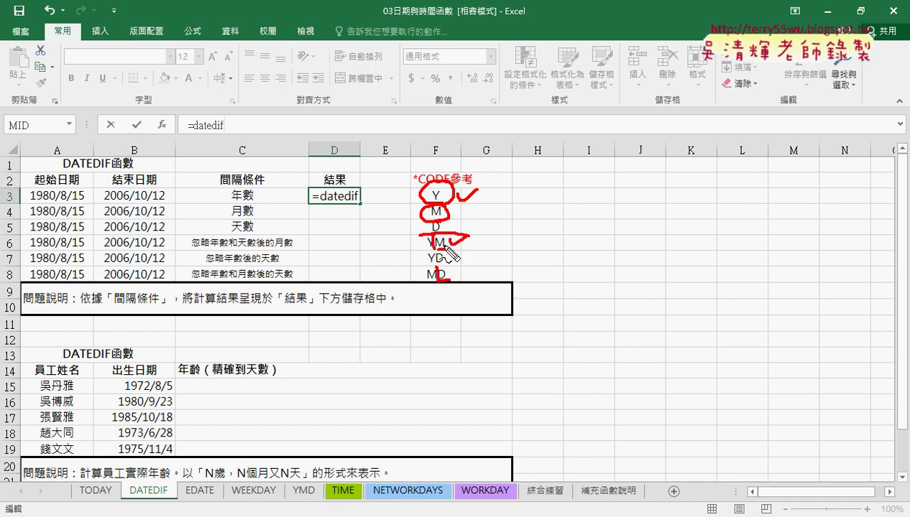
pyautogui.moveTo(454, 271); pyautogui.dragTo(470, 271)
pyautogui.press('Escape')
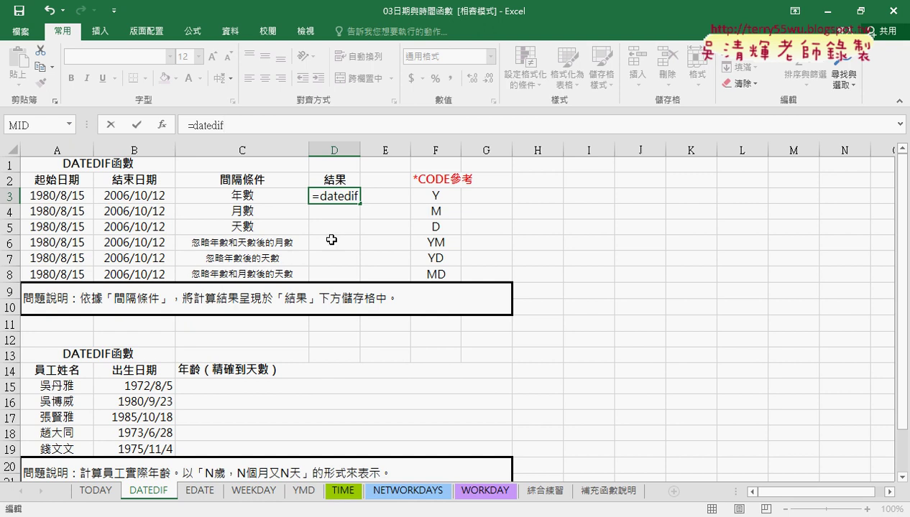
# - Complete D3 as =DATEDIF(A3,B3,"Y"), returning 26 full years
pyautogui.write('(')
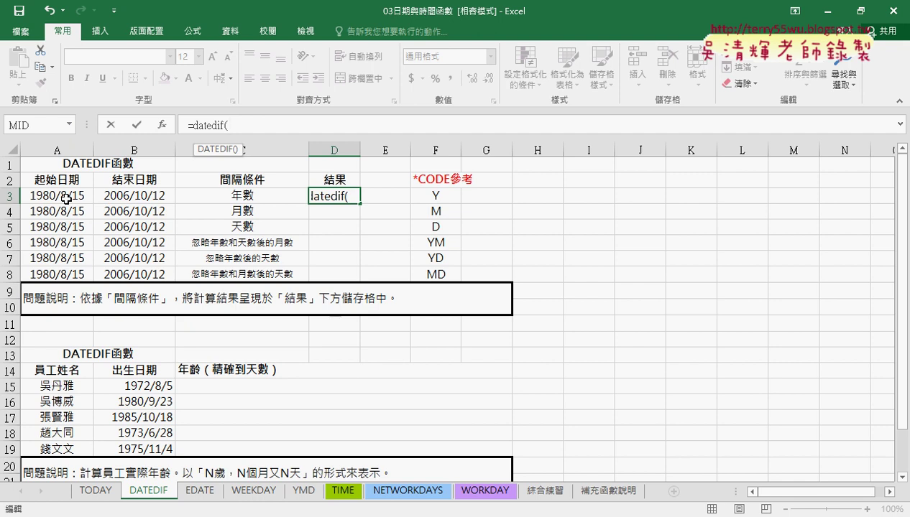
pyautogui.click(65, 198)
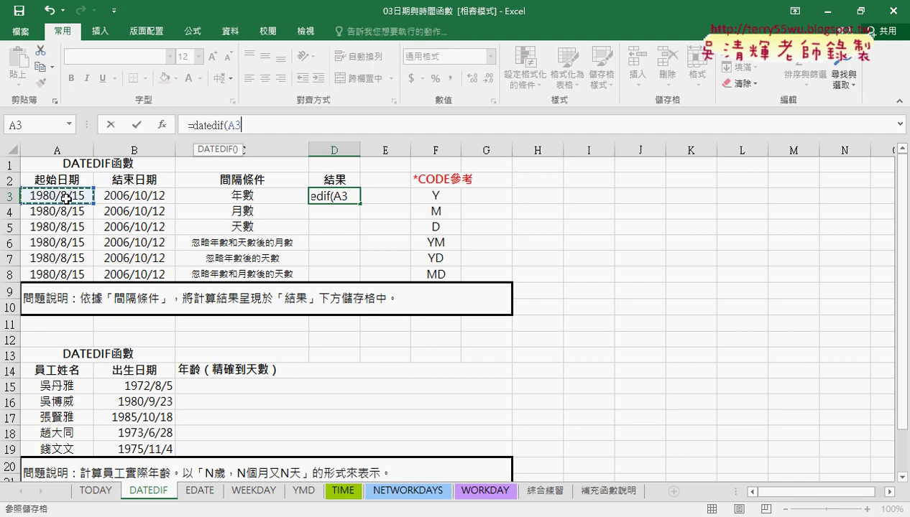
pyautogui.write(',')
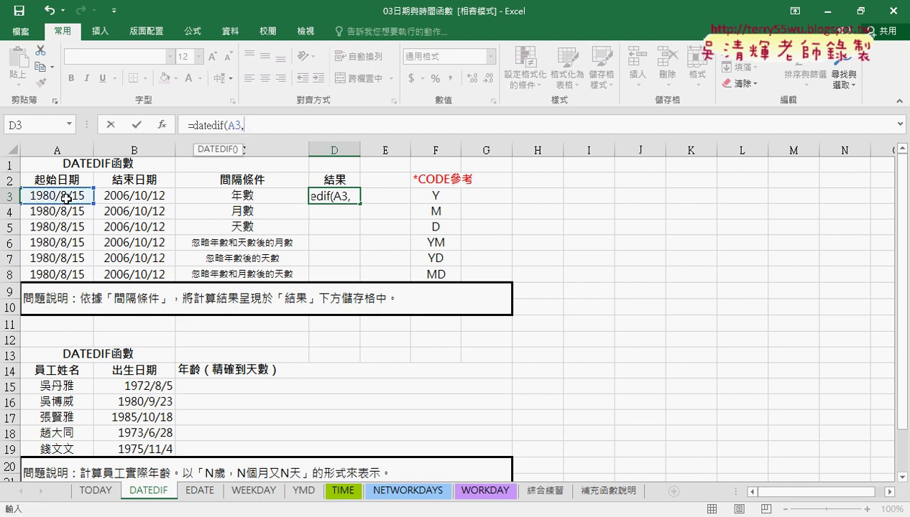
pyautogui.click(125, 195)
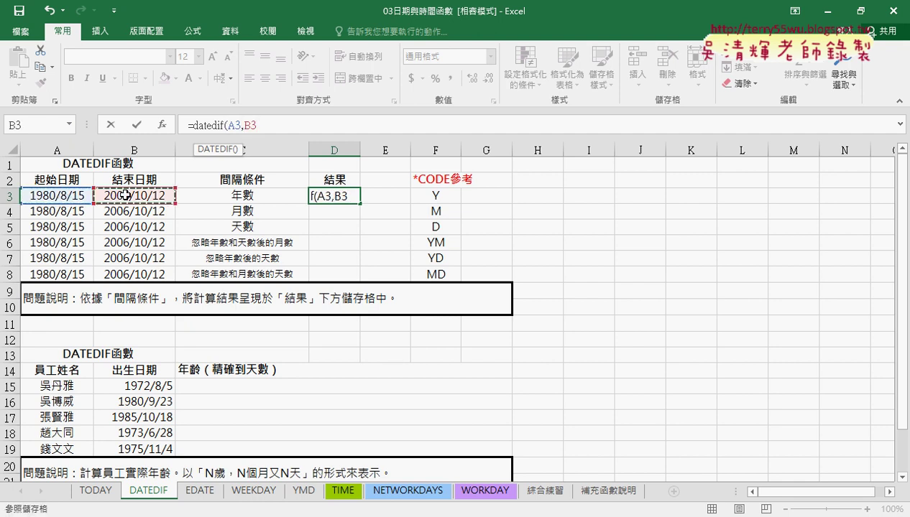
pyautogui.write(',')
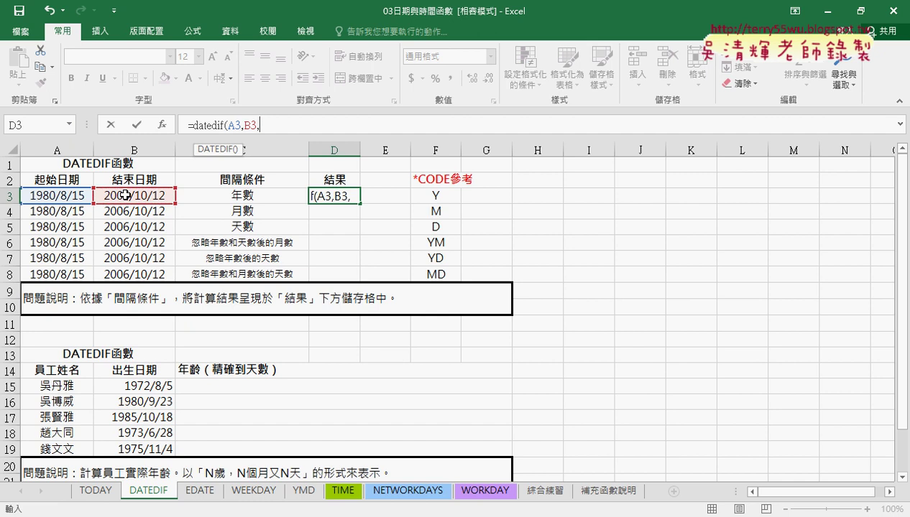
pyautogui.write('"')
pyautogui.write('Y")')
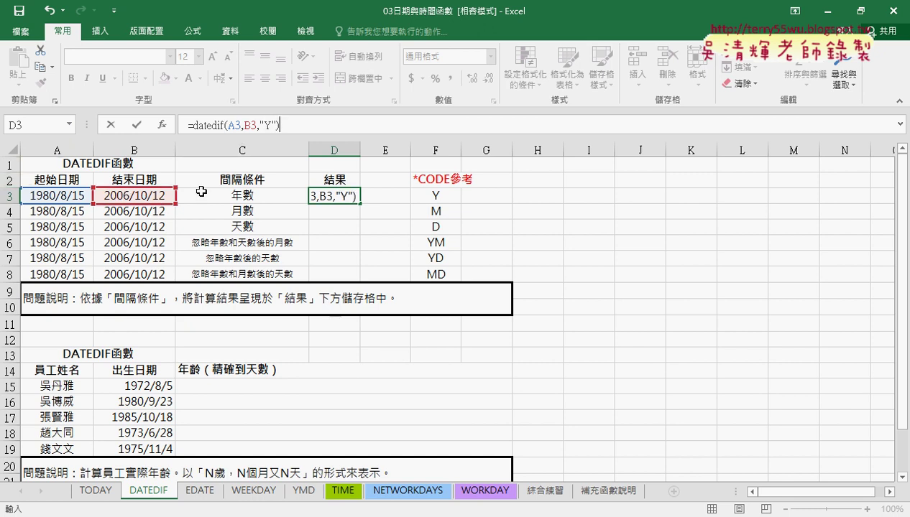
pyautogui.click(137, 125)
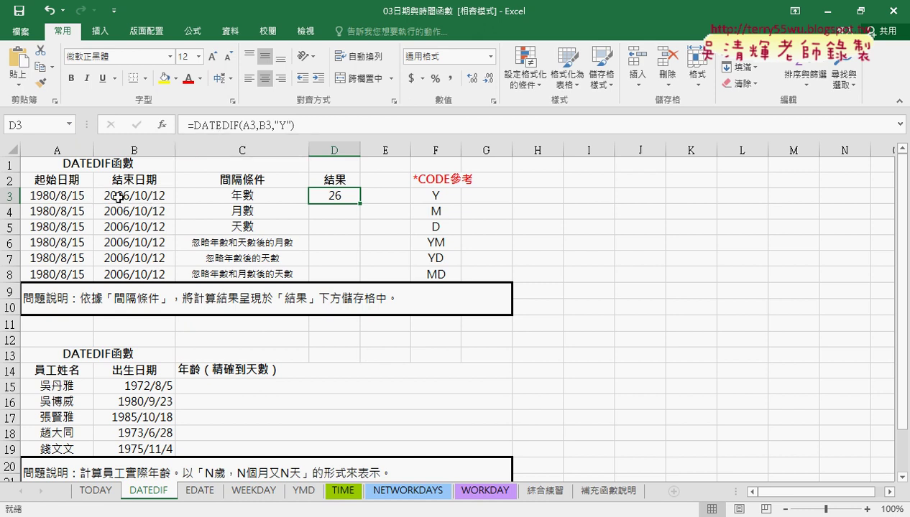
pyautogui.click(120, 196)
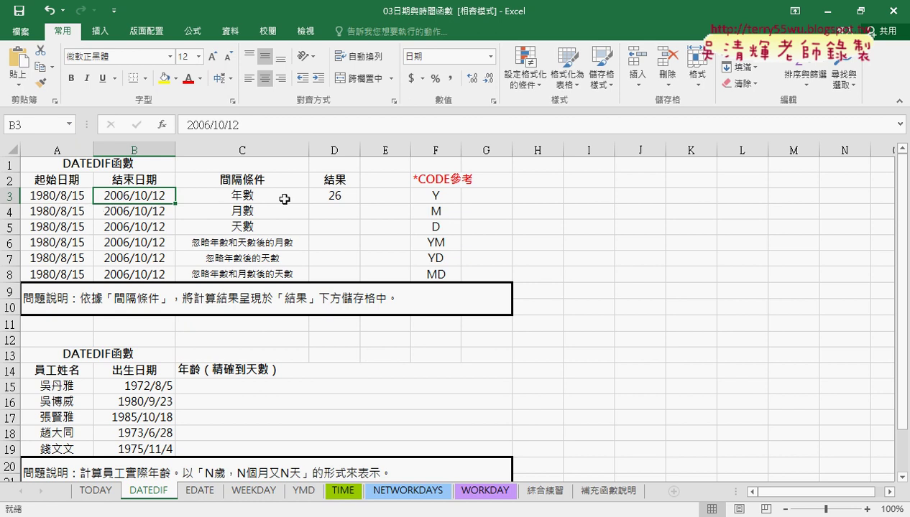
# - Change B3's month from 10 to 8 (2006/8/12), so D3 drops to 25
pyautogui.doubleClick(148, 196)
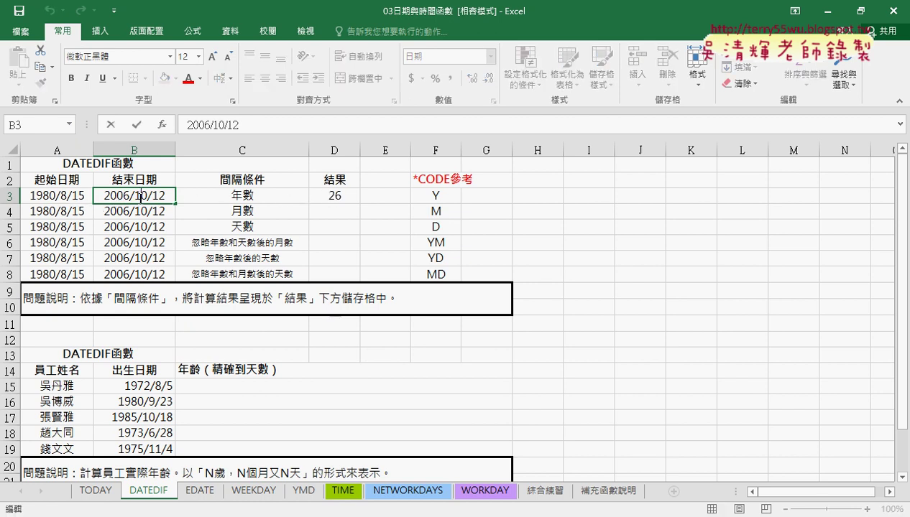
pyautogui.doubleClick(142, 195)
pyautogui.write('8')
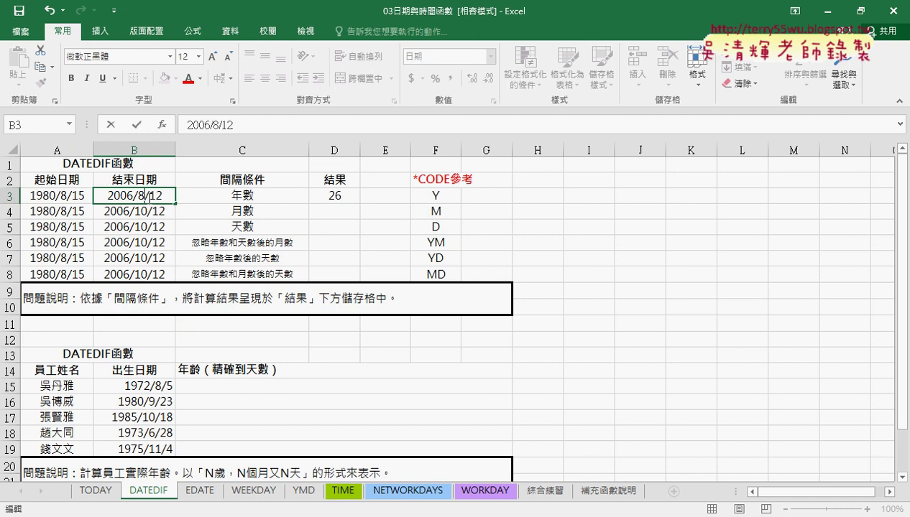
pyautogui.press('Return')
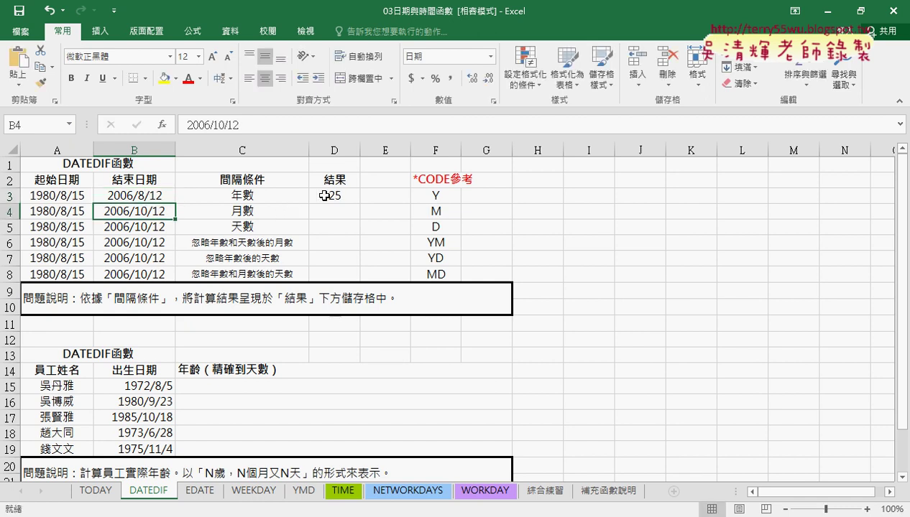
pyautogui.click(324, 196)
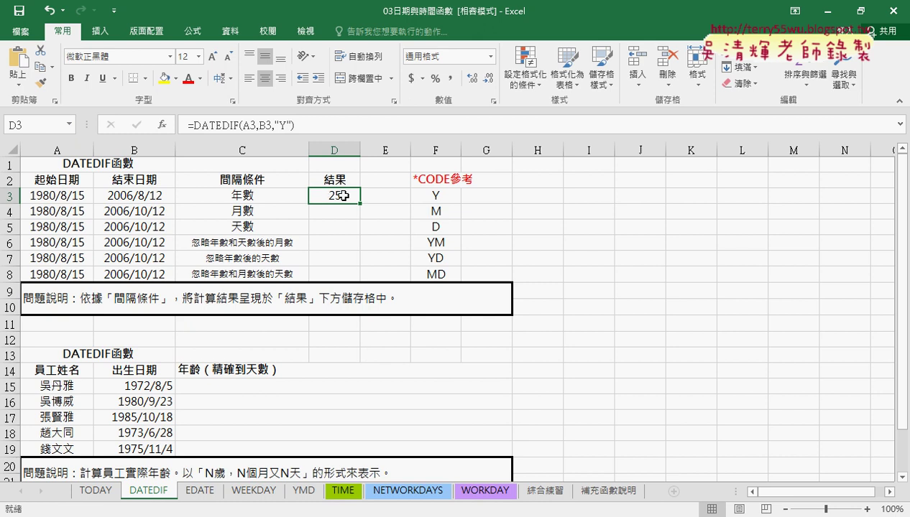
# - Fill D3's formula down into D4, then undo an accidental change of D3's code to M
pyautogui.moveTo(355, 202); pyautogui.dragTo(356, 215)
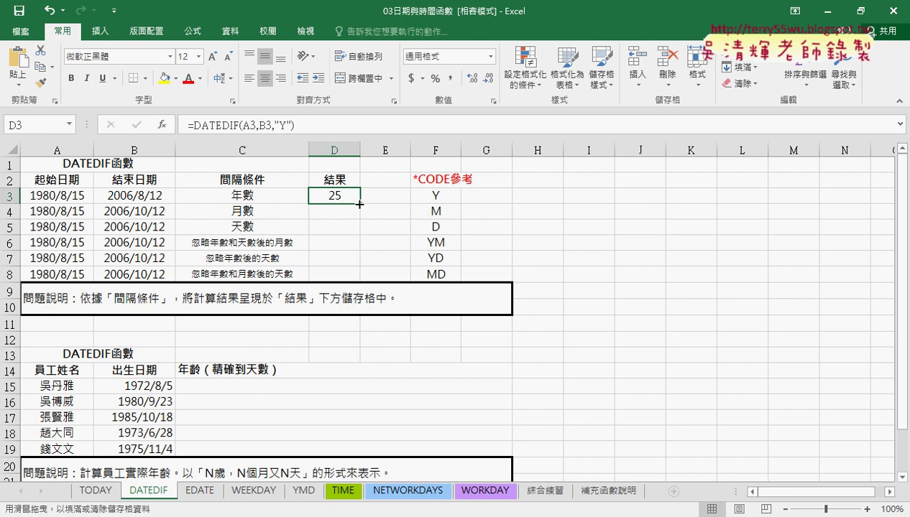
pyautogui.click(281, 126)
pyautogui.doubleClick(285, 125)
pyautogui.write('M')
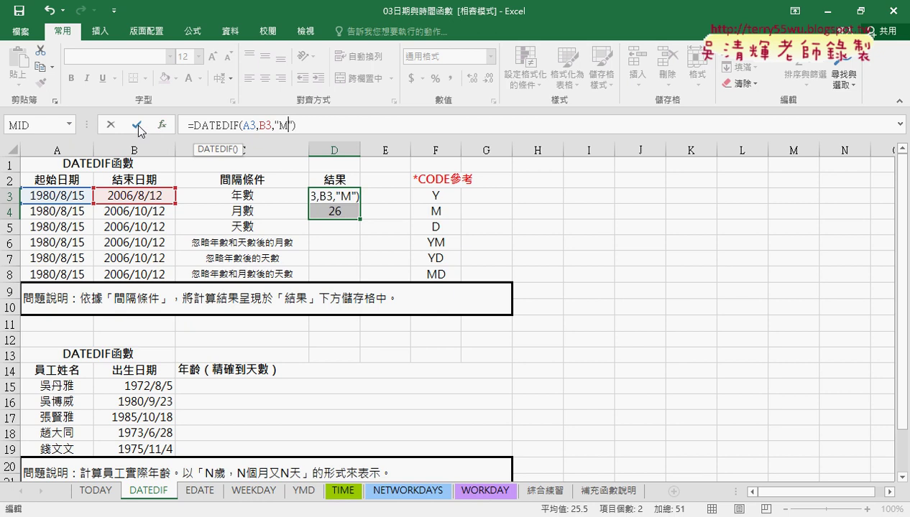
pyautogui.press('Return')
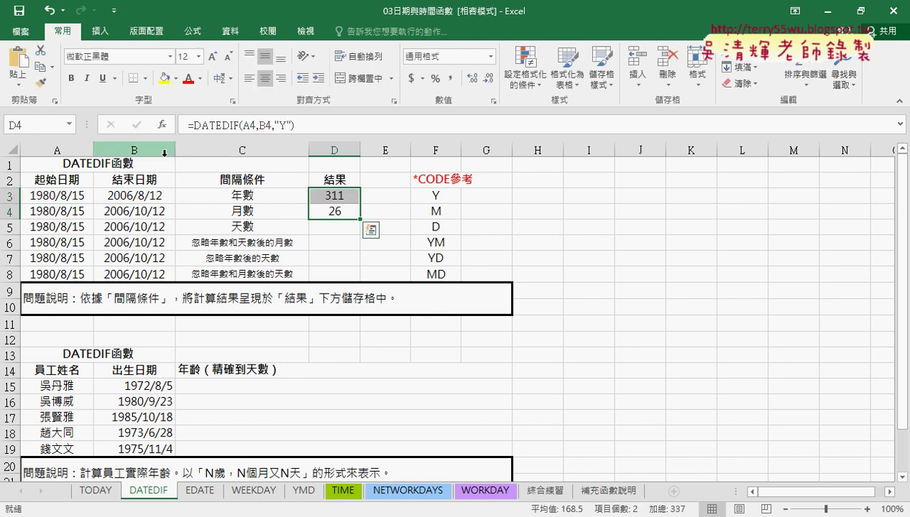
pyautogui.hotkey('ctrl', 'z')
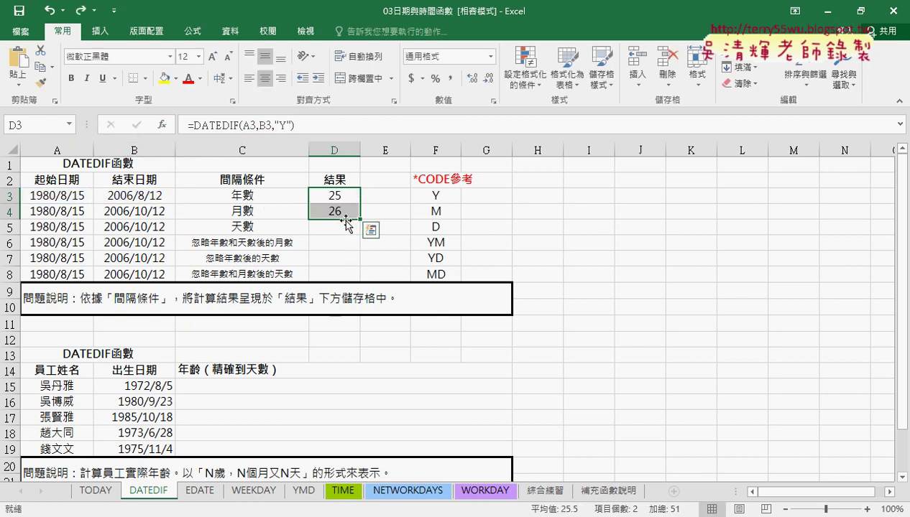
# - Change D4's interval code from "Y" to "M", giving 313 months
pyautogui.click(334, 211)
pyautogui.doubleClick(283, 125)
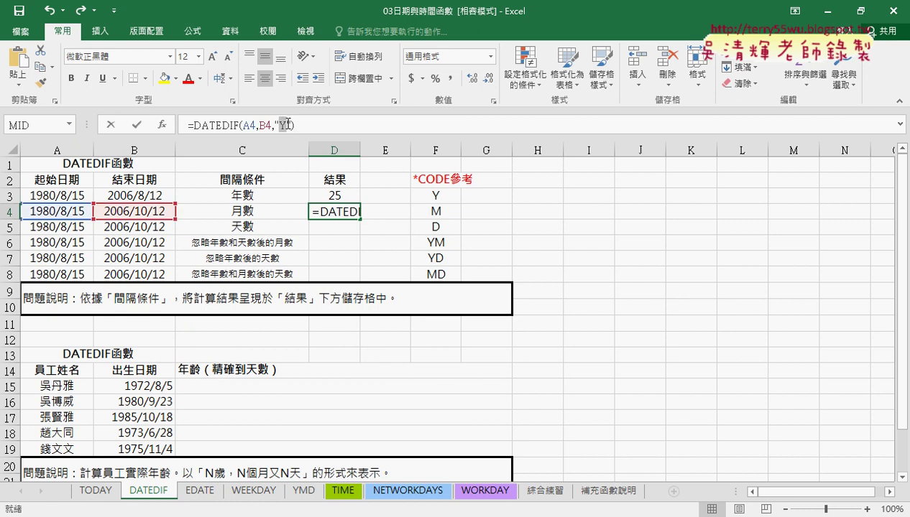
pyautogui.write('M')
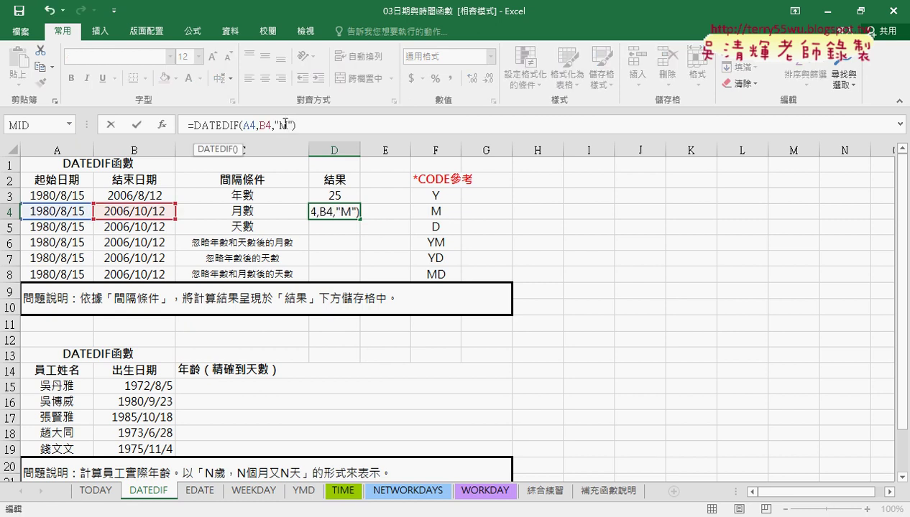
pyautogui.click(137, 125)
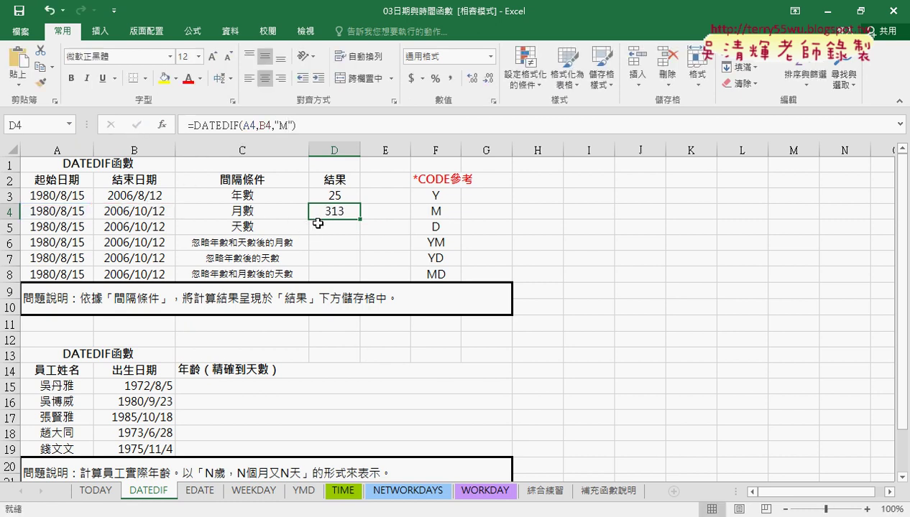
pyautogui.doubleClick(160, 211)
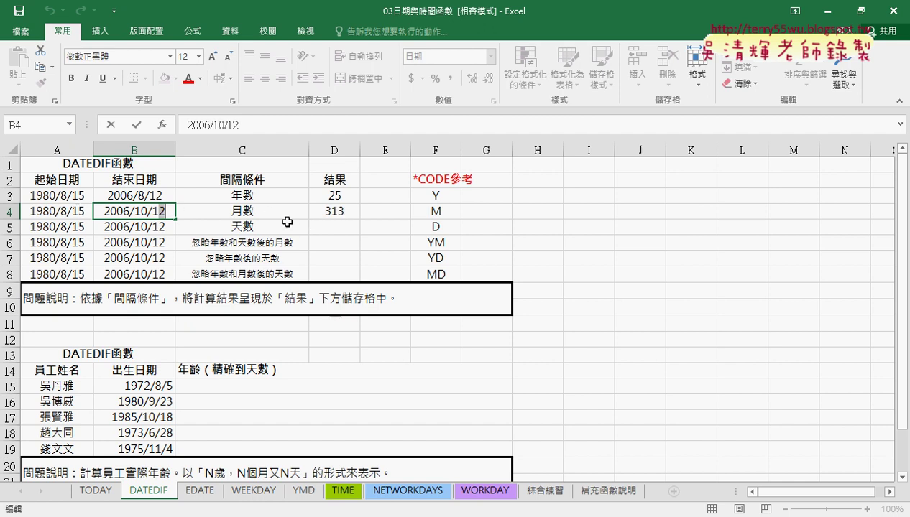
# - Change B4's day from 12 to 15 (2006/10/15), raising D4's month count to 314
pyautogui.press('BackSpace')
pyautogui.write('5')
pyautogui.press('Return')
pyautogui.click(322, 212)
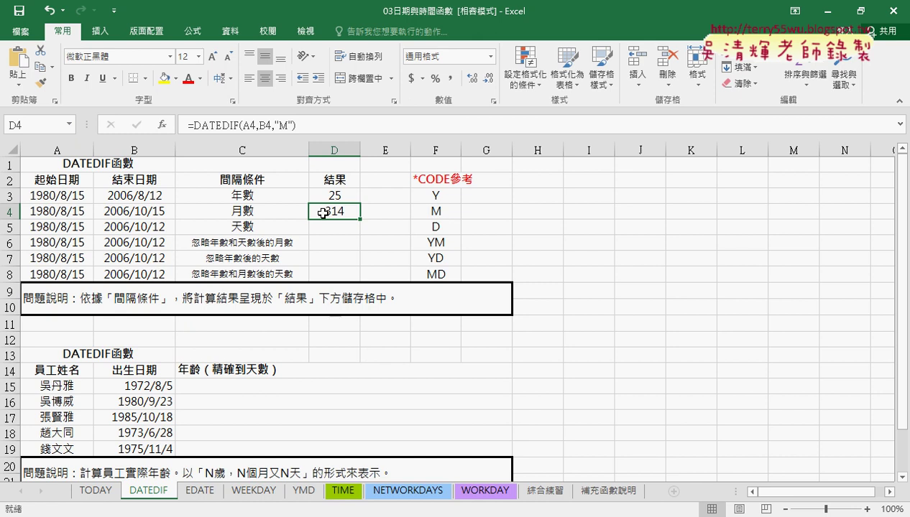
# - Fill D4's formula down into D5 and change its code to "D", giving 9554 days
pyautogui.click(330, 228)
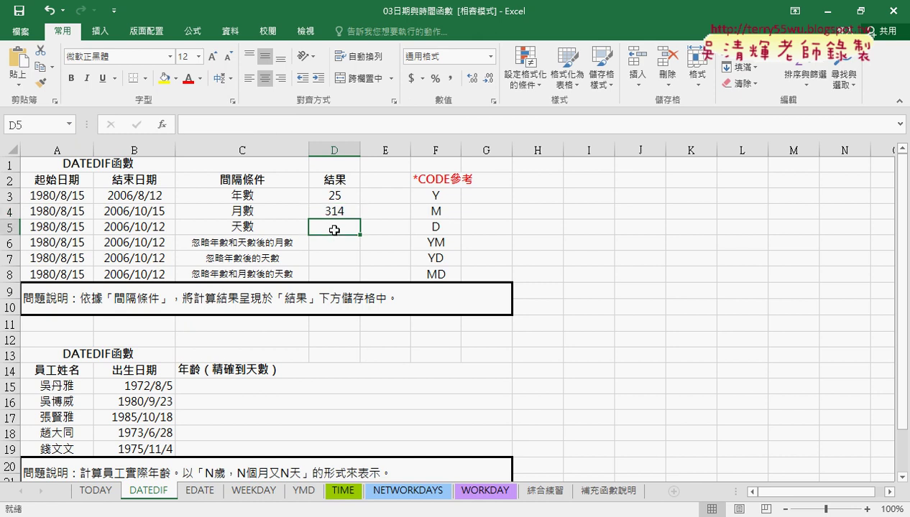
pyautogui.click(331, 211)
pyautogui.moveTo(361, 223); pyautogui.dragTo(355, 238)
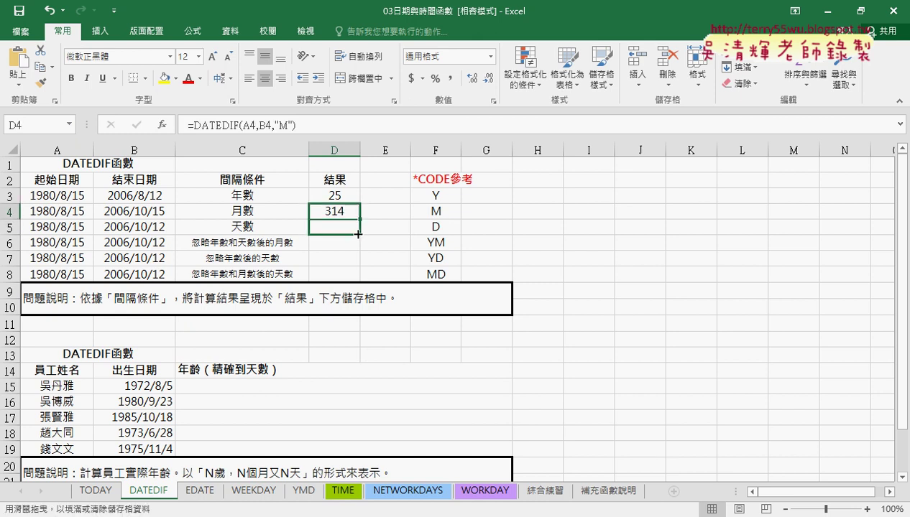
pyautogui.click(285, 125)
pyautogui.doubleClick(283, 125)
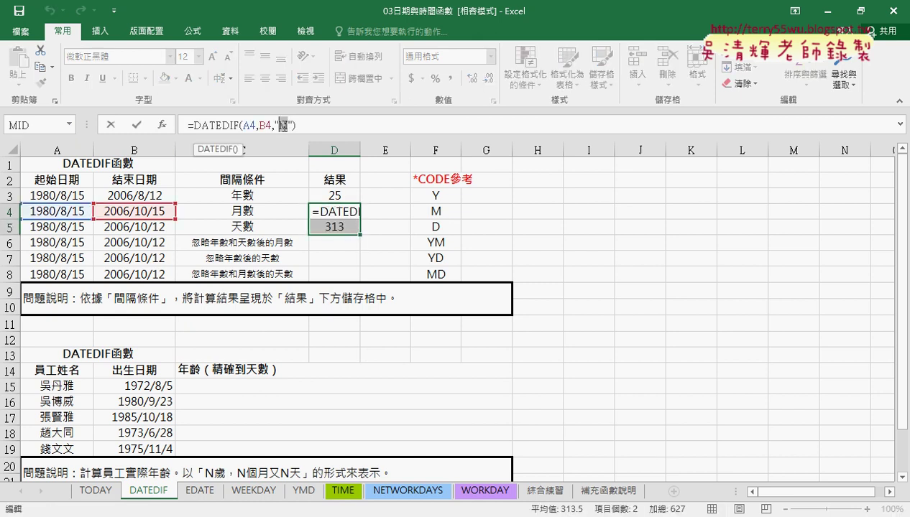
pyautogui.press('Return')
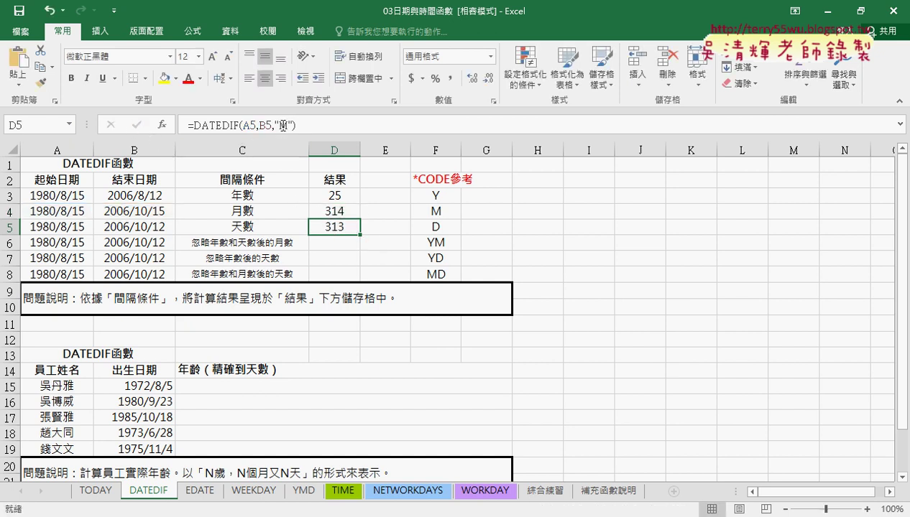
pyautogui.click(286, 125)
pyautogui.doubleClick(284, 125)
pyautogui.write('D')
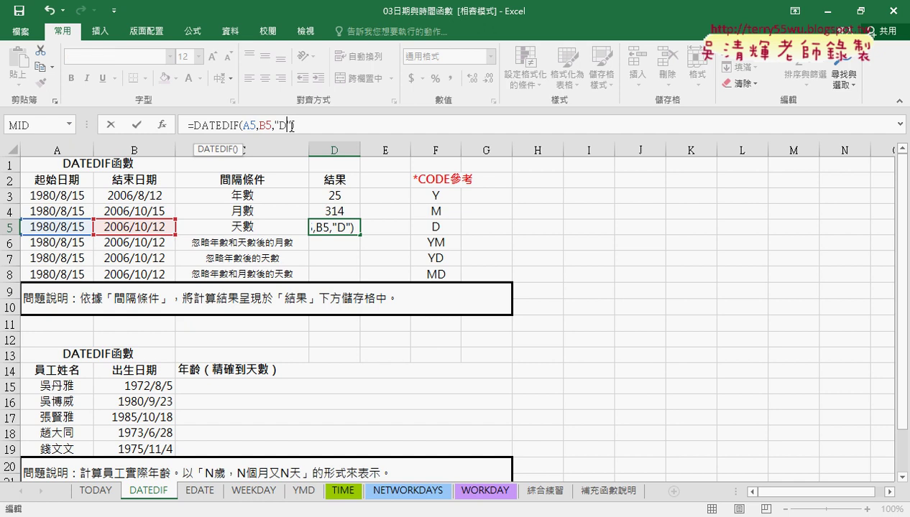
pyautogui.click(138, 125)
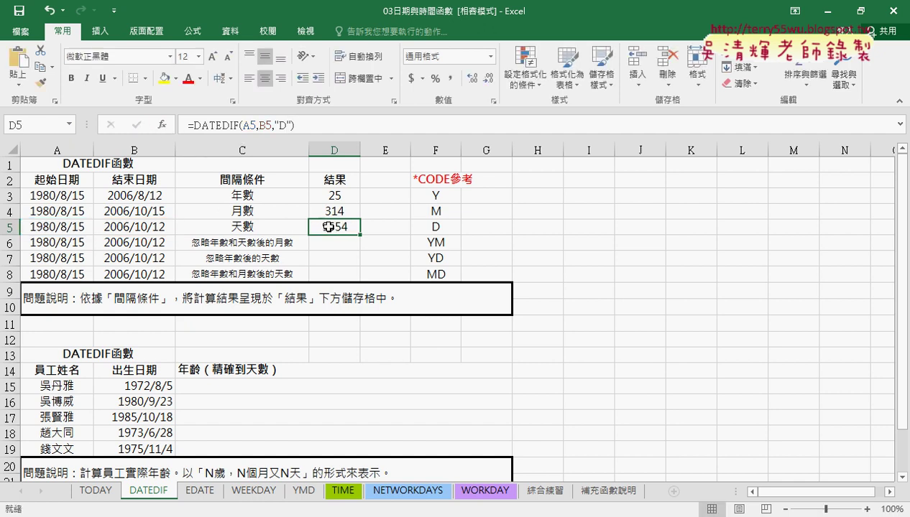
# - Begin a new formula in E5, next to the day count
pyautogui.click(396, 228)
pyautogui.click(240, 124)
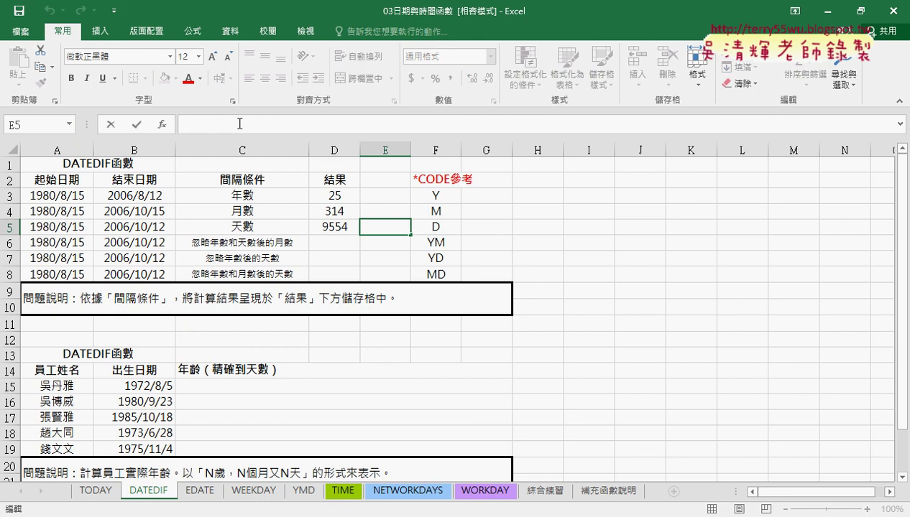
pyautogui.write('=')
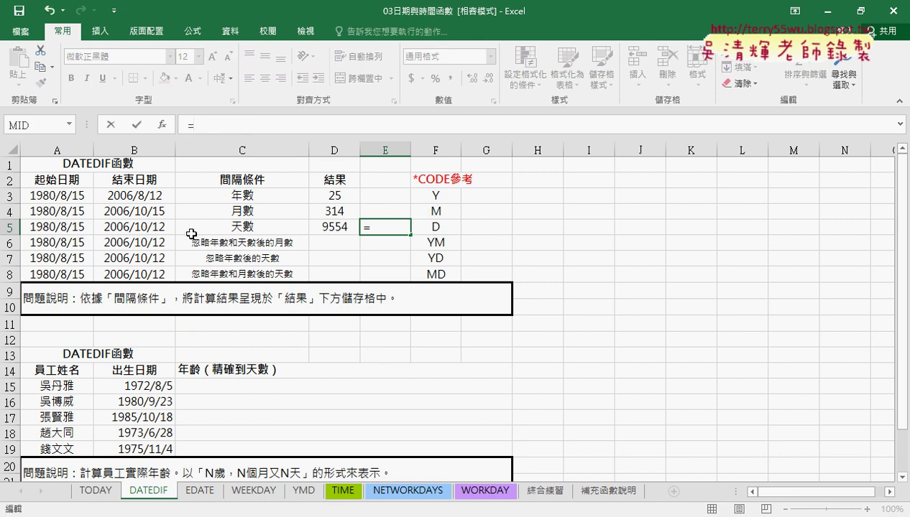
# - Enter =B5-A5 in E5, which also returns 9554
pyautogui.click(142, 228)
pyautogui.write('-')
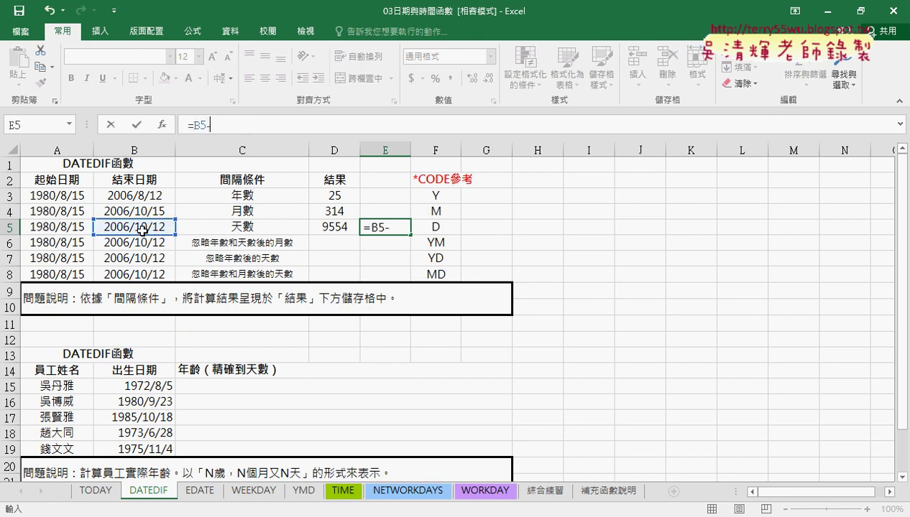
pyautogui.click(73, 229)
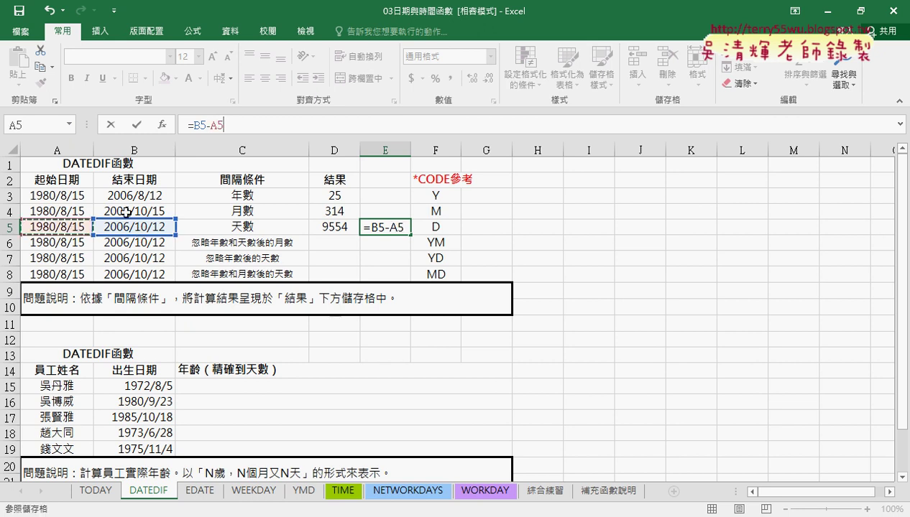
pyautogui.click(135, 125)
# - Compare the D5 and E5 formulas, then review the year and month formulas in D3 and D4
pyautogui.click(329, 226)
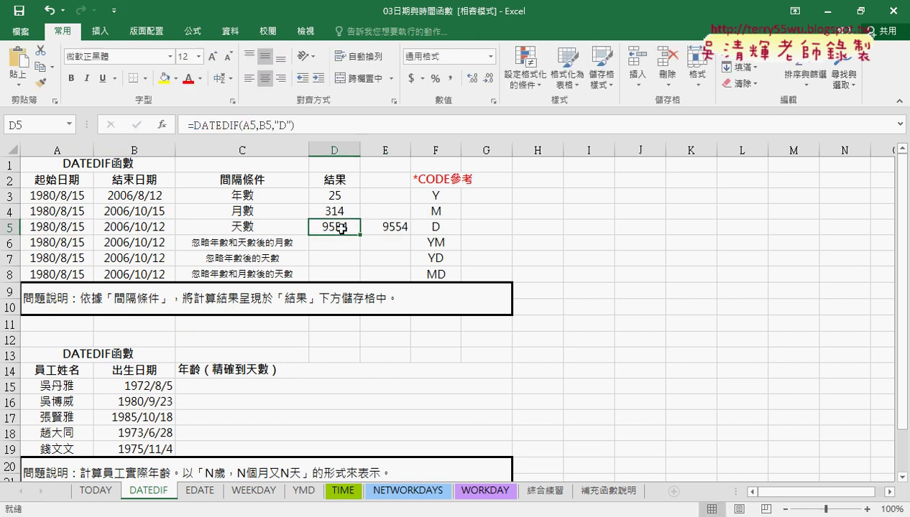
pyautogui.click(386, 228)
pyautogui.click(330, 228)
pyautogui.click(395, 227)
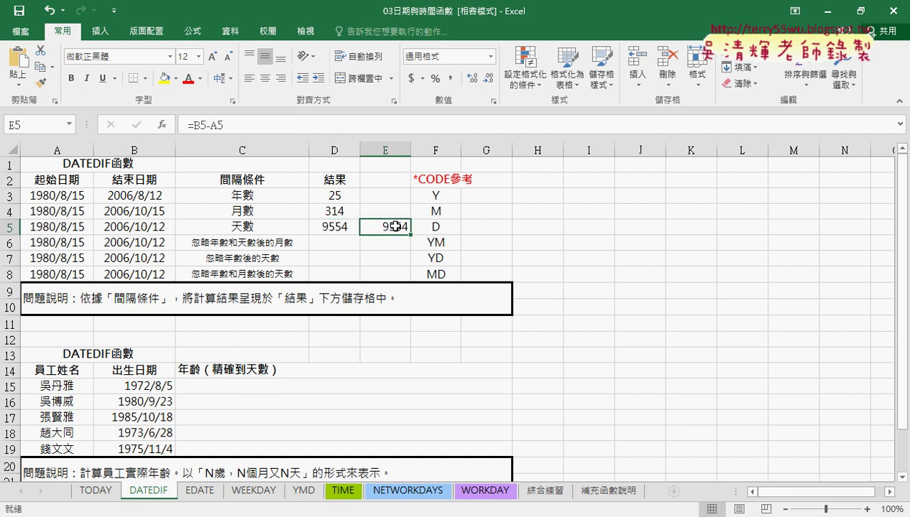
pyautogui.click(345, 228)
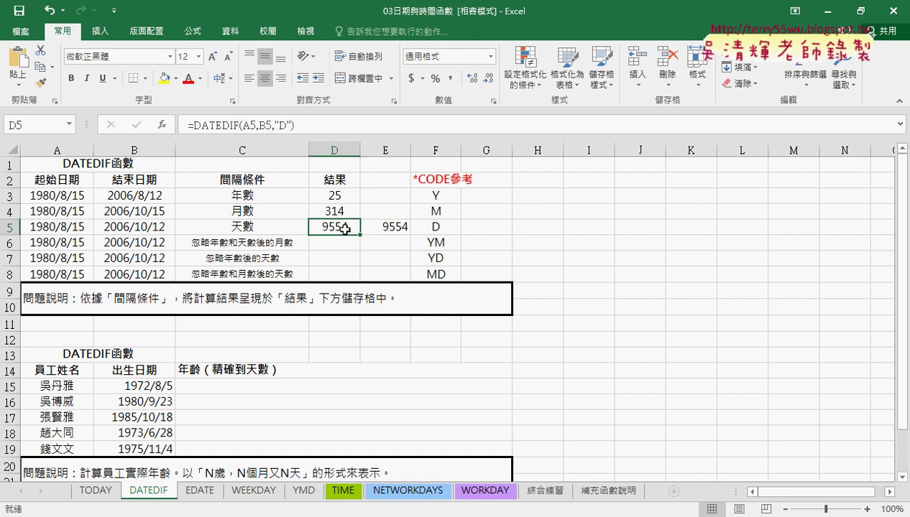
pyautogui.click(393, 227)
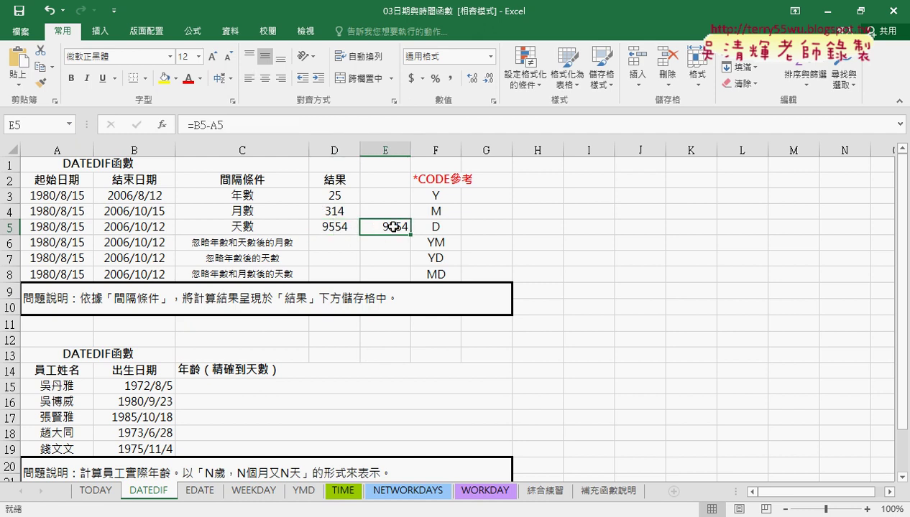
pyautogui.click(336, 227)
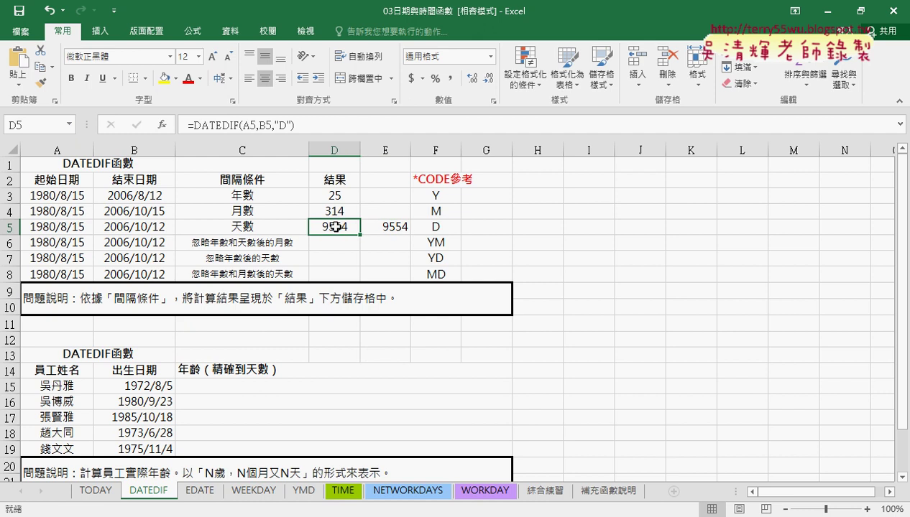
pyautogui.click(346, 195)
pyautogui.click(348, 211)
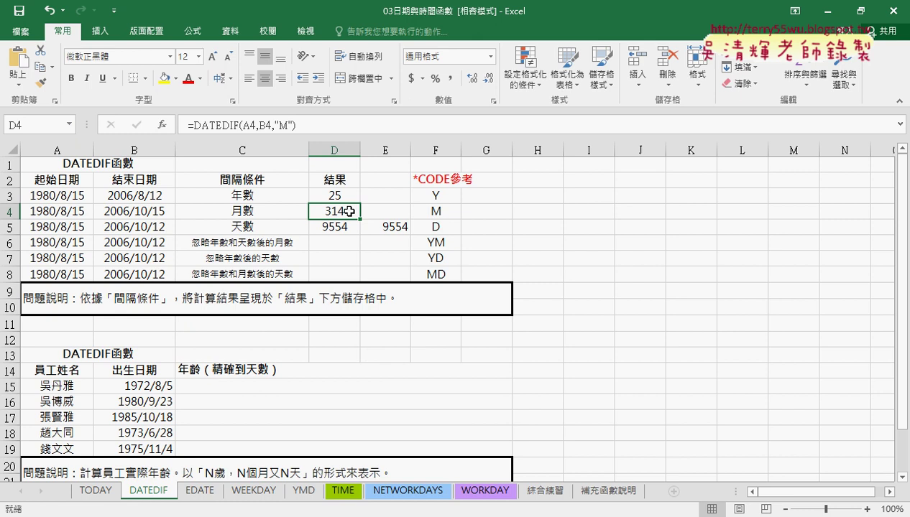
pyautogui.click(335, 196)
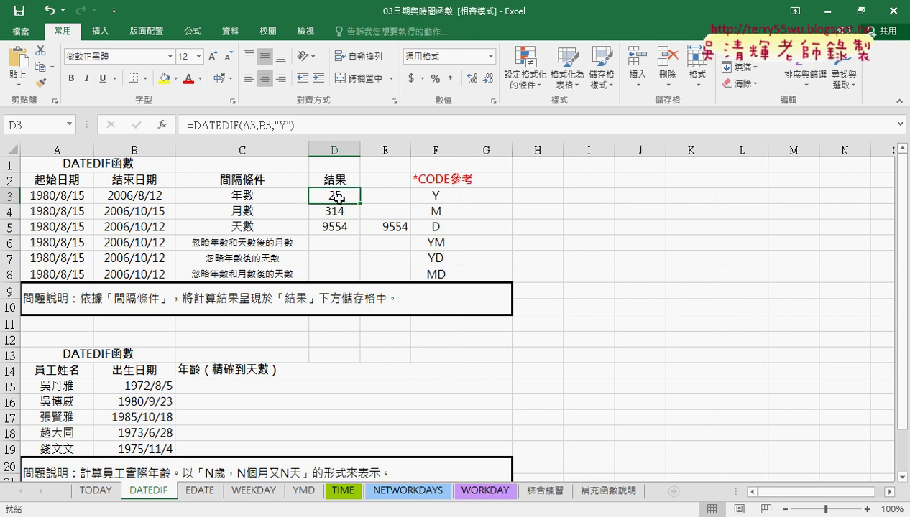
# - Change B3's month from 8 back to 10 and compare it with A3's start date
pyautogui.click(158, 195)
pyautogui.doubleClick(158, 195)
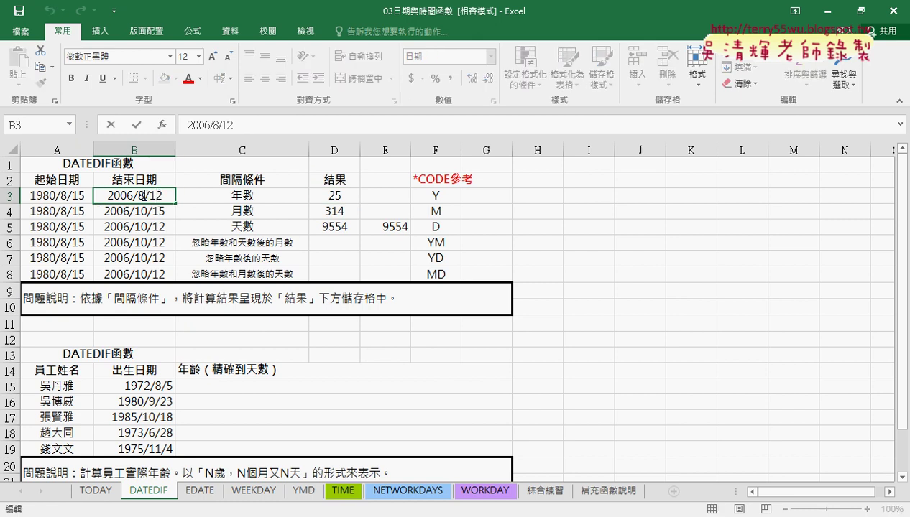
pyautogui.write('10')
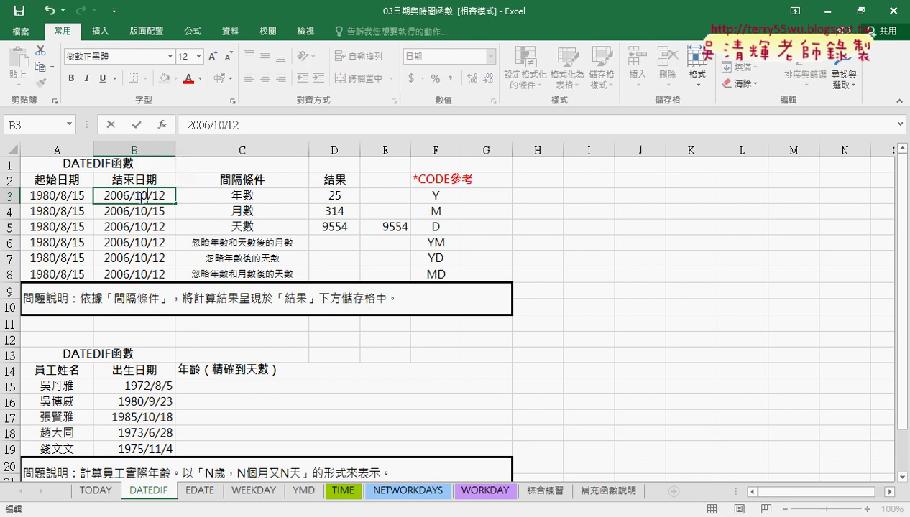
pyautogui.click(82, 195)
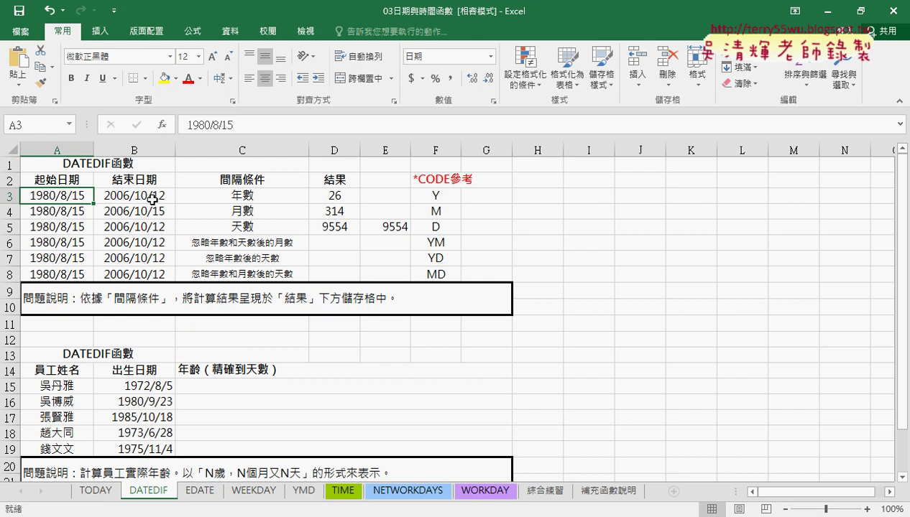
pyautogui.click(152, 197)
pyautogui.click(77, 199)
pyautogui.click(155, 200)
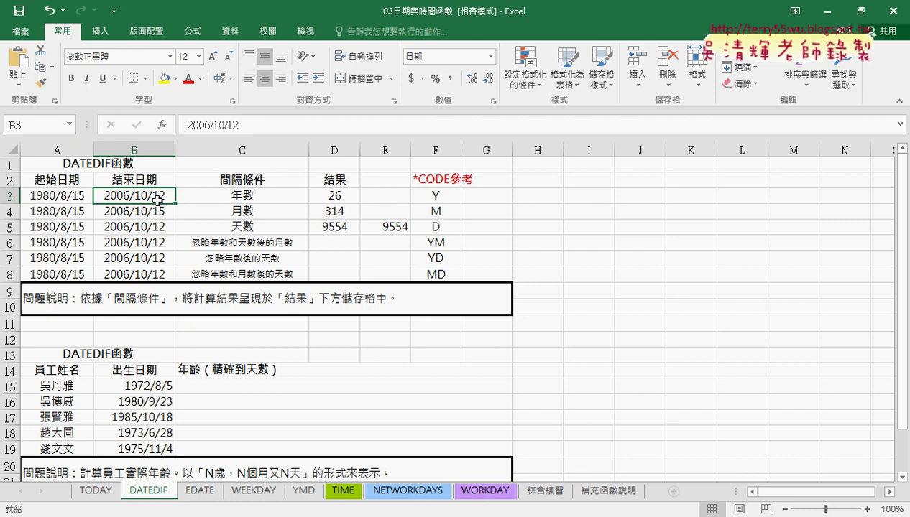
# - Retype B3's day as 15, making the end date 2006/10/15
pyautogui.click(158, 181)
pyautogui.doubleClick(162, 194)
pyautogui.press('BackSpace')
pyautogui.write('5')
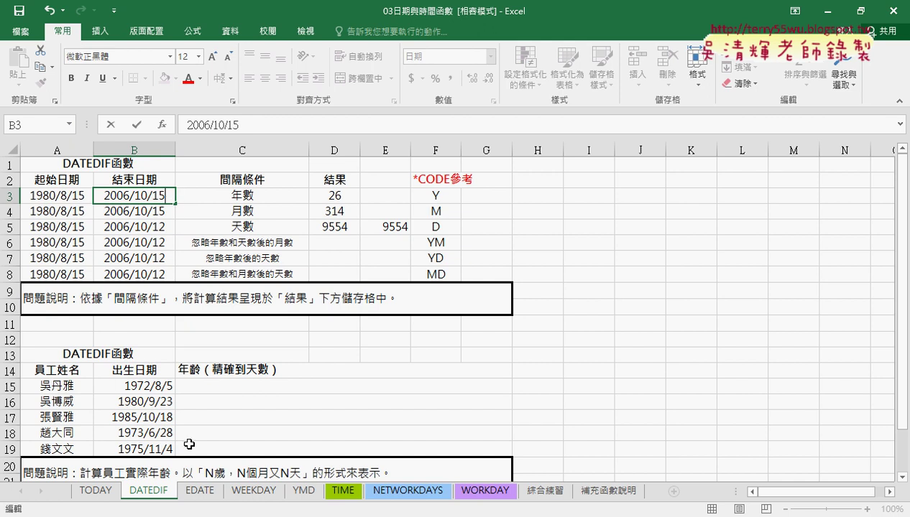
pyautogui.click(342, 243)
# - Copy D5's formula into D6 and change its unit code to YM: =DATEDIF(A6,B6,"YM")
pyautogui.click(337, 226)
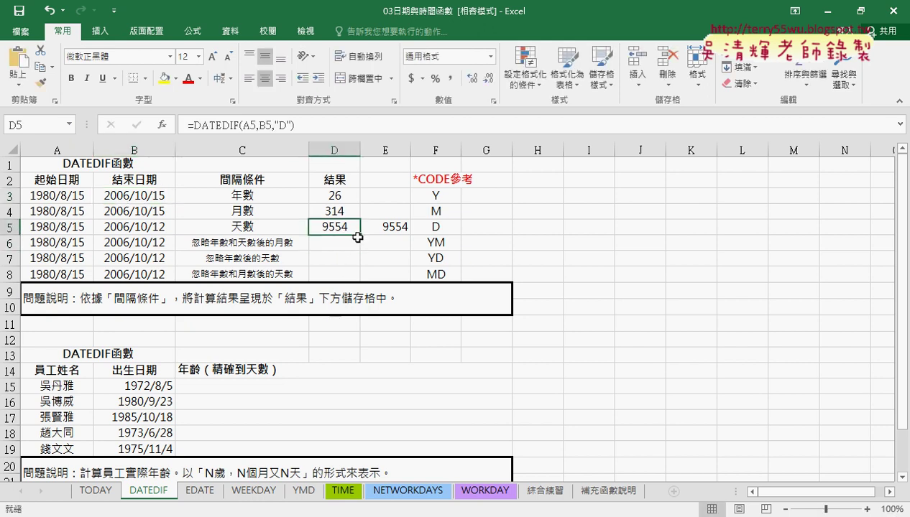
pyautogui.moveTo(360, 249); pyautogui.dragTo(361, 250)
pyautogui.click(334, 243)
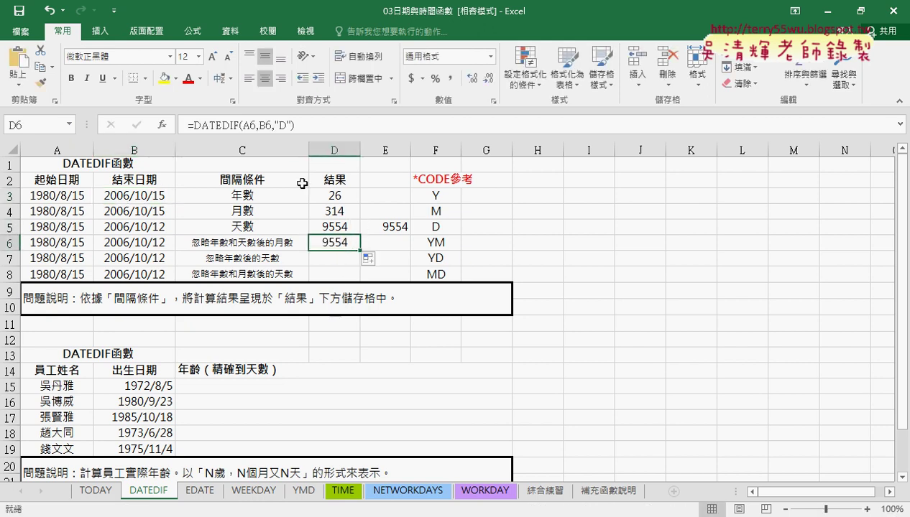
pyautogui.doubleClick(286, 125)
pyautogui.write('Y')
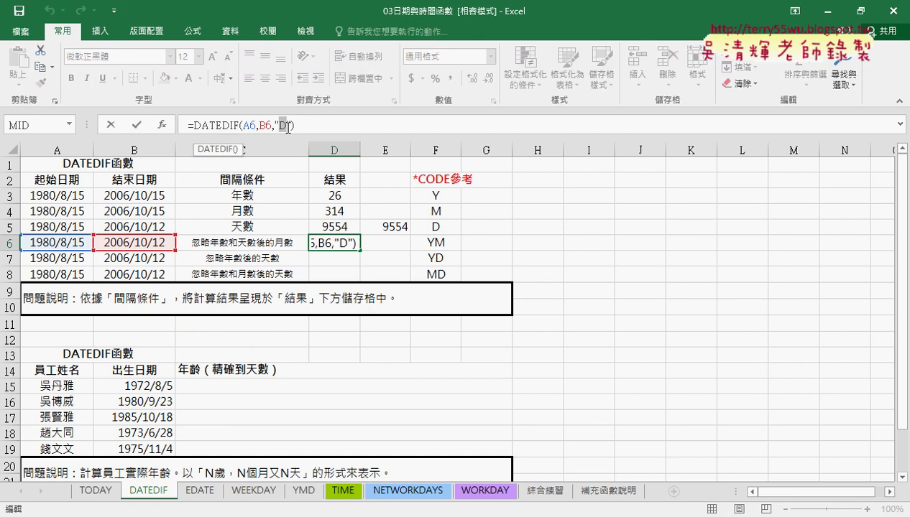
pyautogui.write('M')
pyautogui.press('Return')
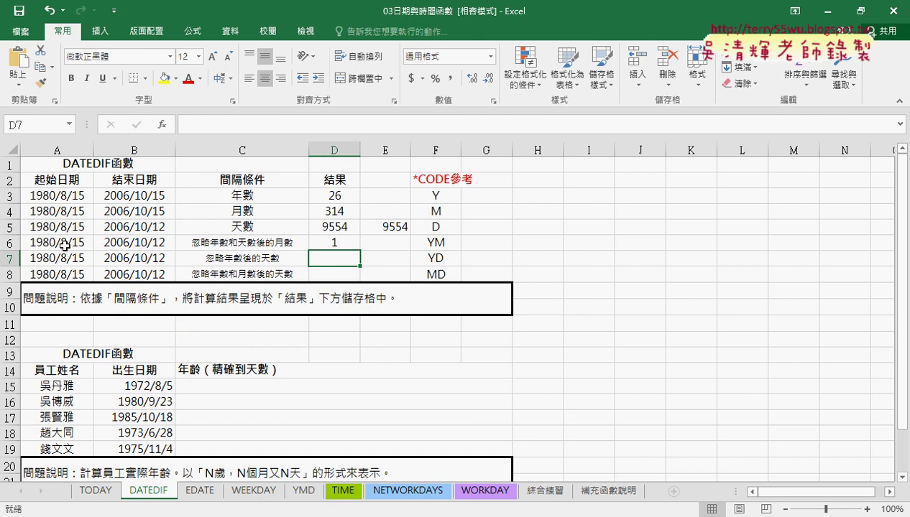
pyautogui.click(330, 243)
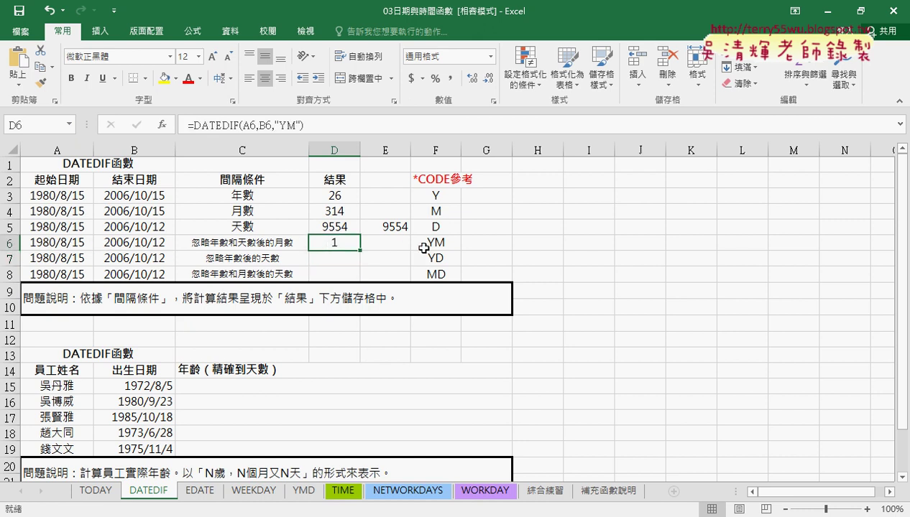
# - Change the end date in B6 to 2006/10/15 so D6 returns 2 months
pyautogui.doubleClick(160, 242)
pyautogui.moveTo(159, 242); pyautogui.dragTo(166, 243)
pyautogui.write('5')
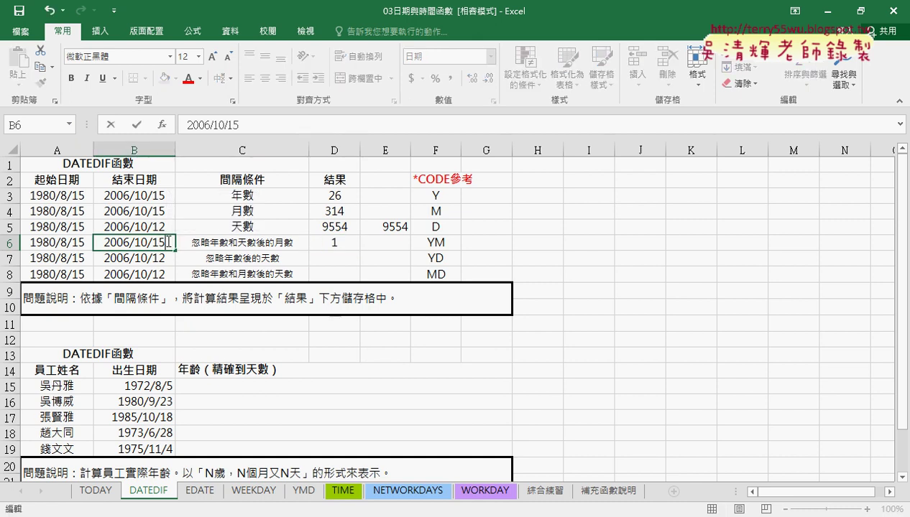
pyautogui.press('Return')
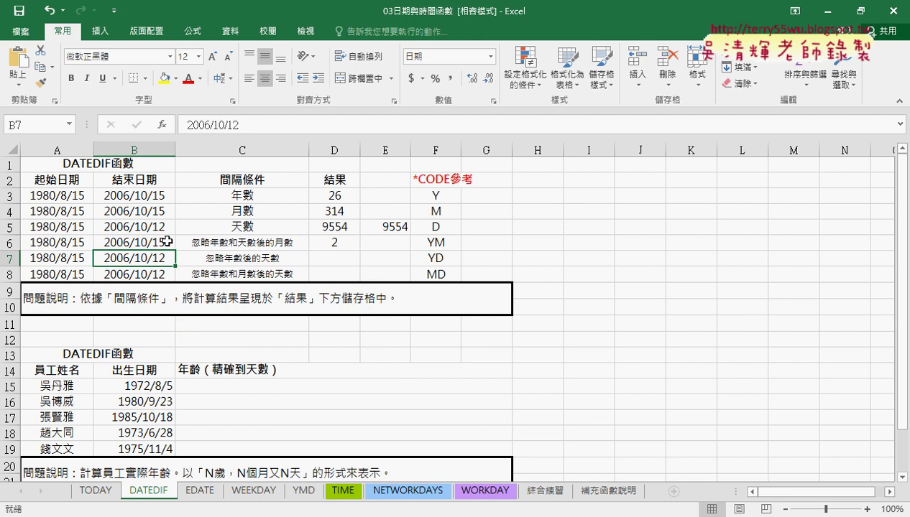
pyautogui.click(342, 272)
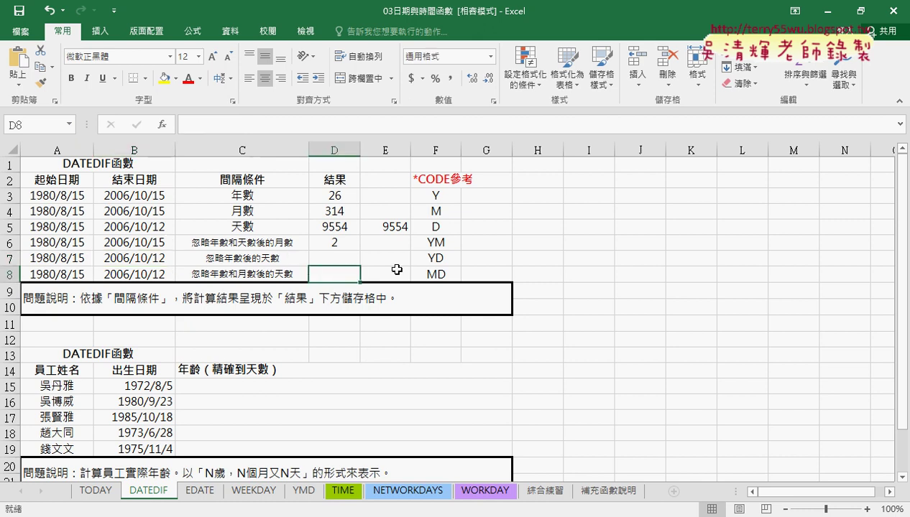
pyautogui.click(436, 259)
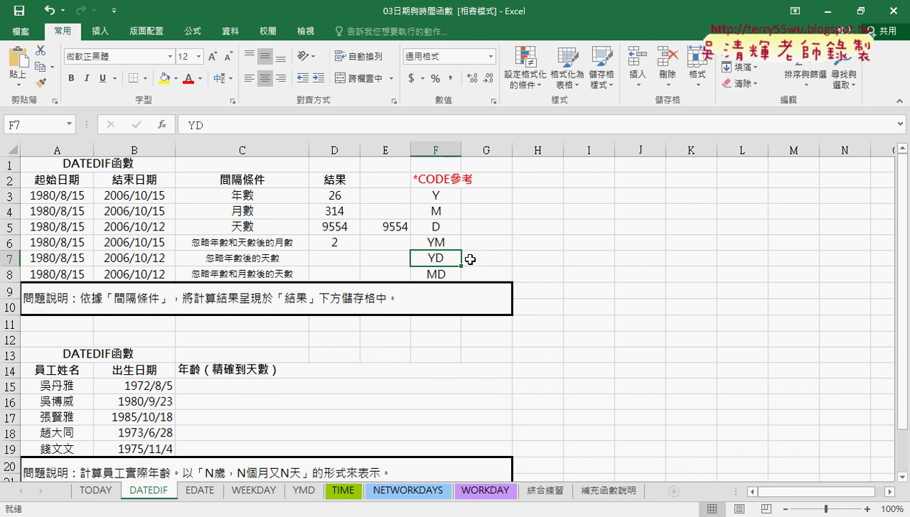
# - Fill D6's formula into D7 and change the code from YM to YD, returning 58 days
pyautogui.click(337, 241)
pyautogui.moveTo(359, 252); pyautogui.dragTo(359, 265)
pyautogui.click(334, 258)
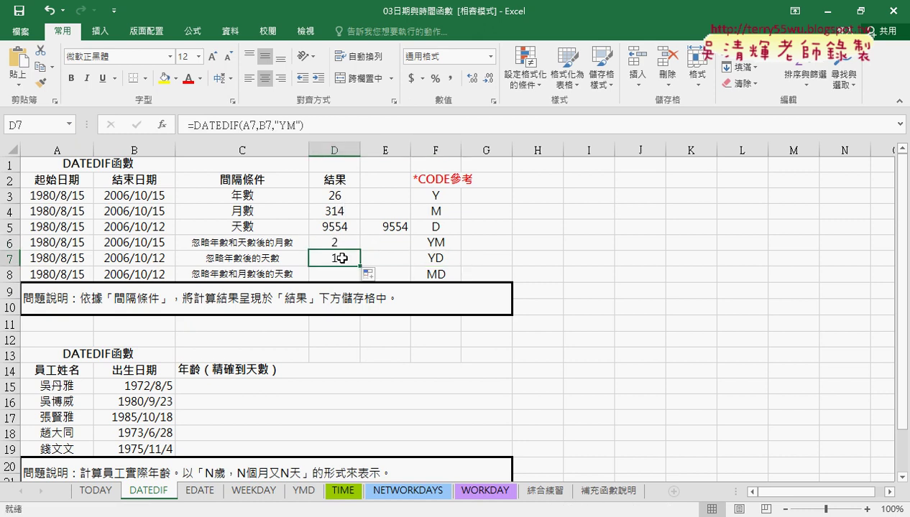
pyautogui.click(292, 126)
pyautogui.press('BackSpace')
pyautogui.write('D')
pyautogui.click(137, 125)
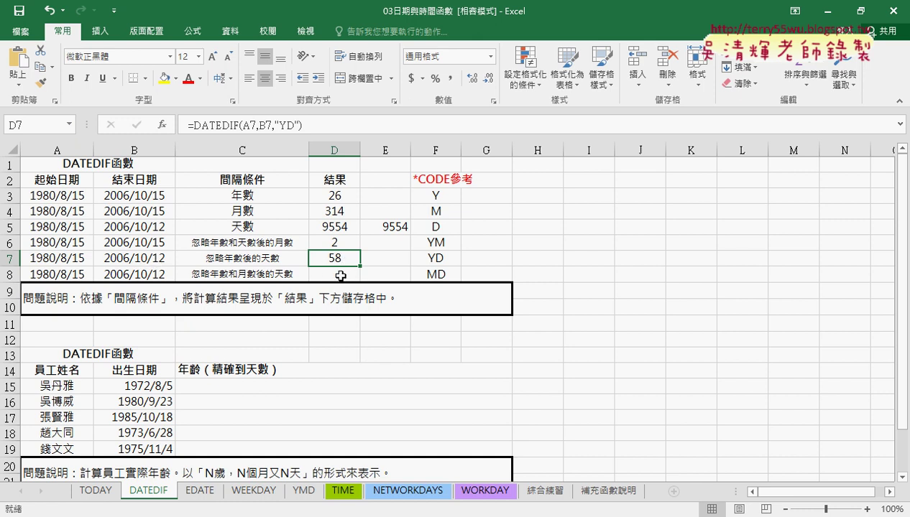
pyautogui.click(337, 275)
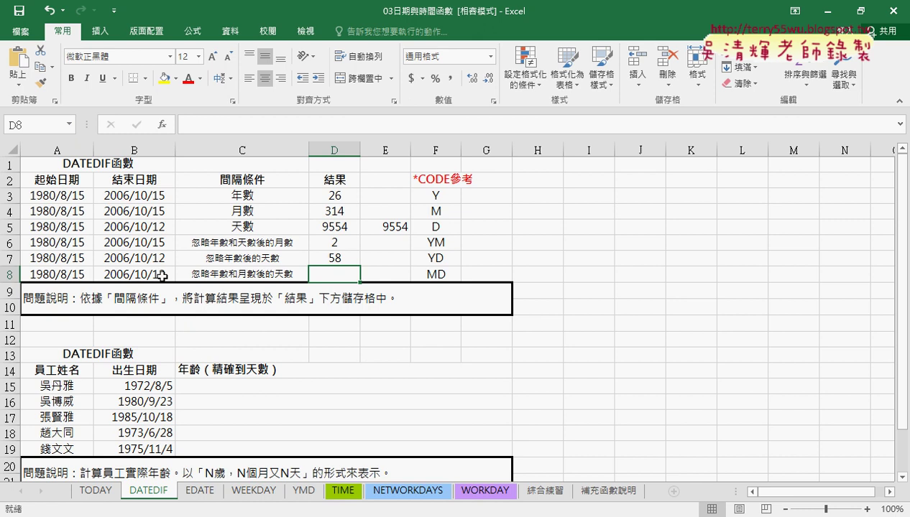
# - Fill D7's formula into D8 and change the code from YD to MD, returning 27 days
pyautogui.click(335, 257)
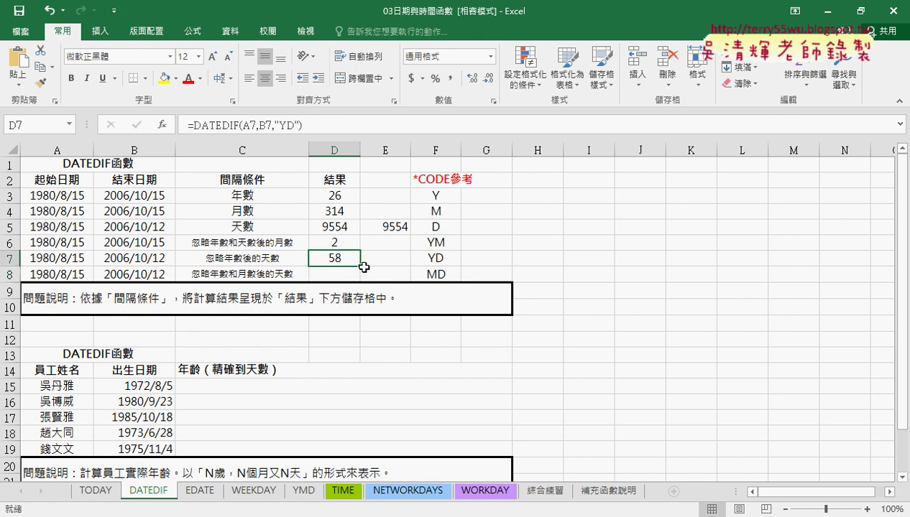
pyautogui.moveTo(362, 268); pyautogui.dragTo(362, 281)
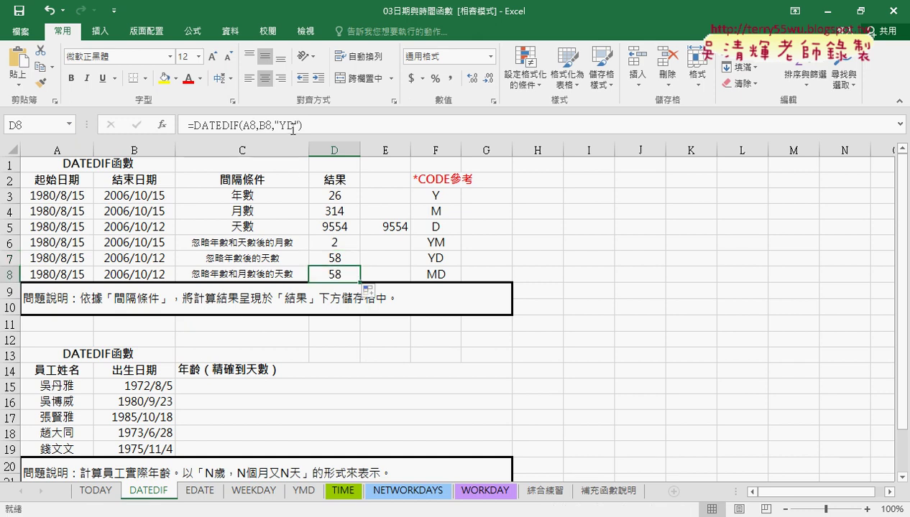
pyautogui.doubleClick(285, 126)
pyautogui.write('M')
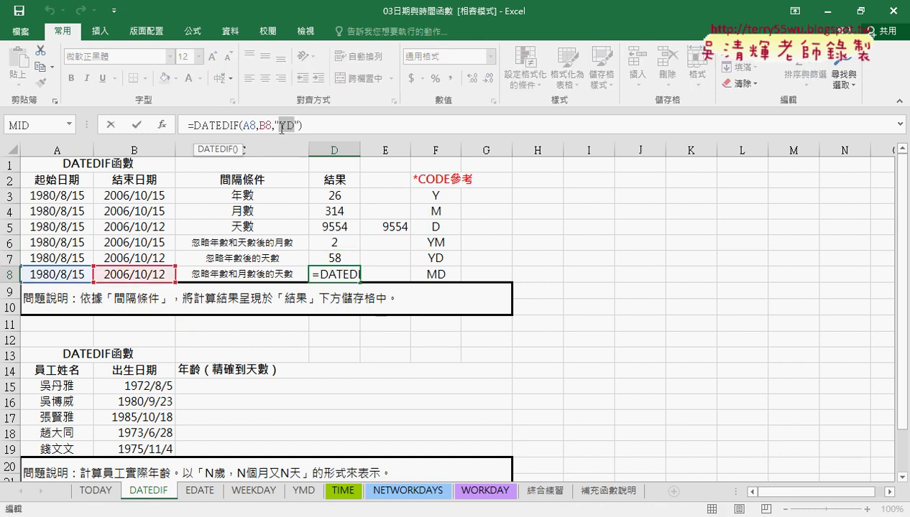
pyautogui.write('D')
pyautogui.press('Return')
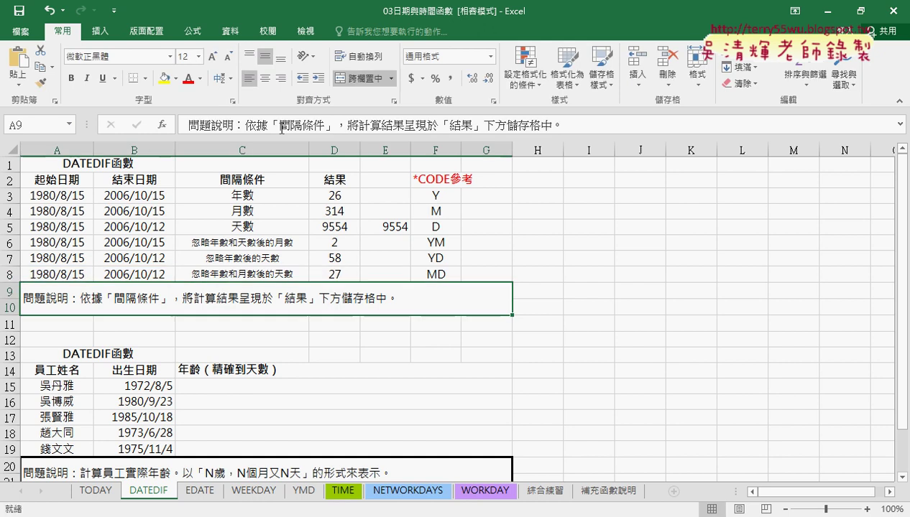
pyautogui.click(341, 276)
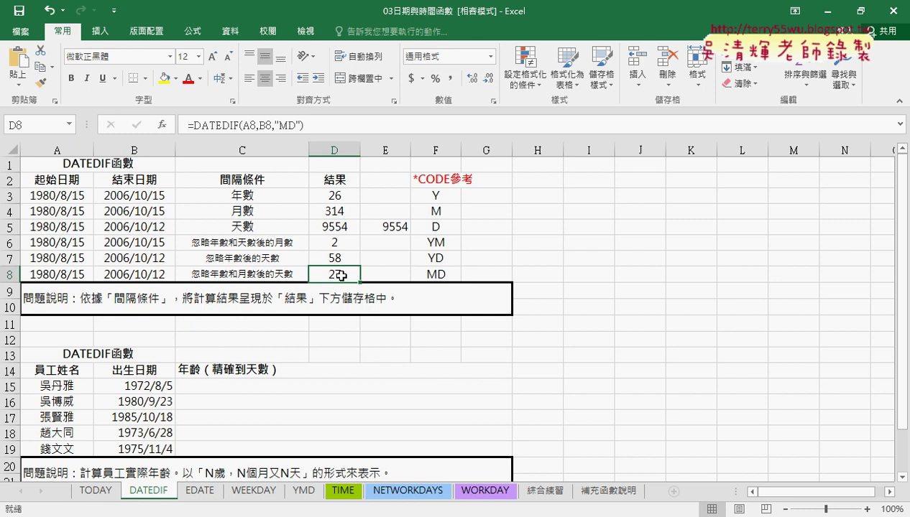
pyautogui.click(342, 196)
pyautogui.click(343, 212)
pyautogui.click(341, 226)
pyautogui.click(307, 388)
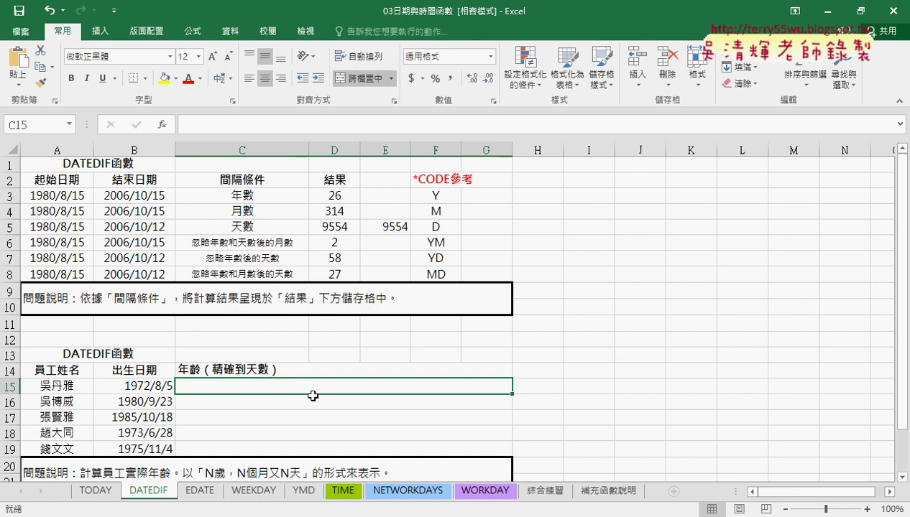
pyautogui.scroll(-1, 328, 401)
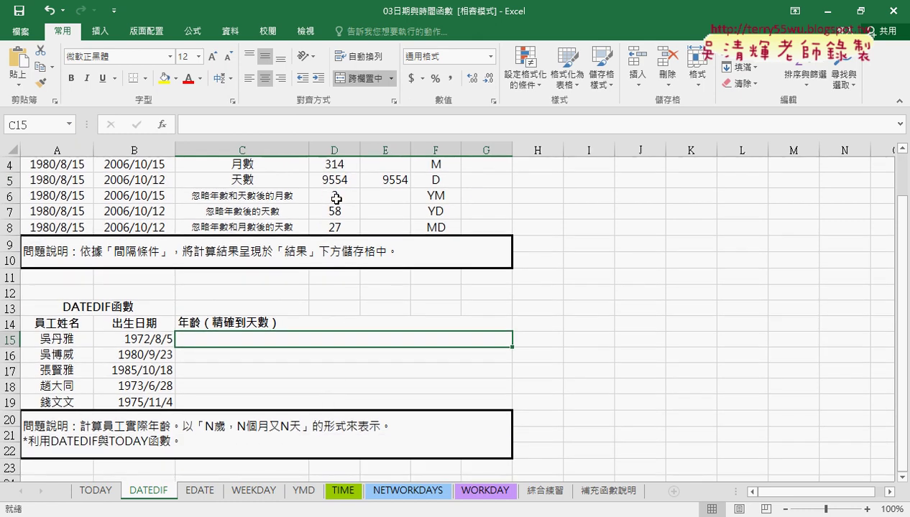
pyautogui.scroll(1, 411, 259)
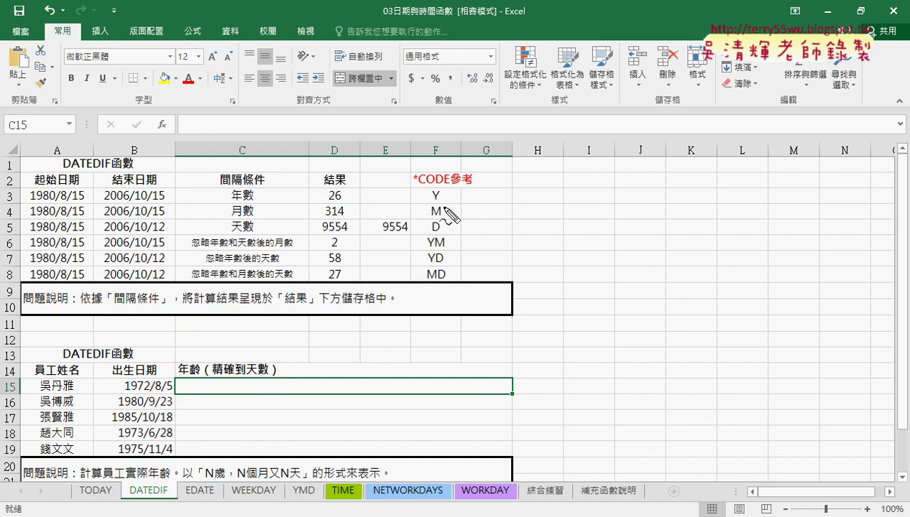
pyautogui.moveTo(426, 189); pyautogui.dragTo(449, 207)
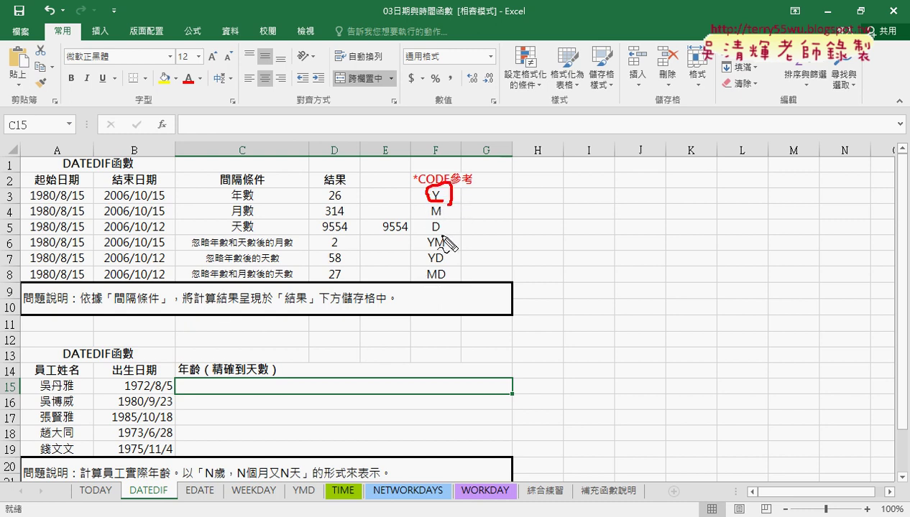
pyautogui.moveTo(441, 246); pyautogui.dragTo(448, 239)
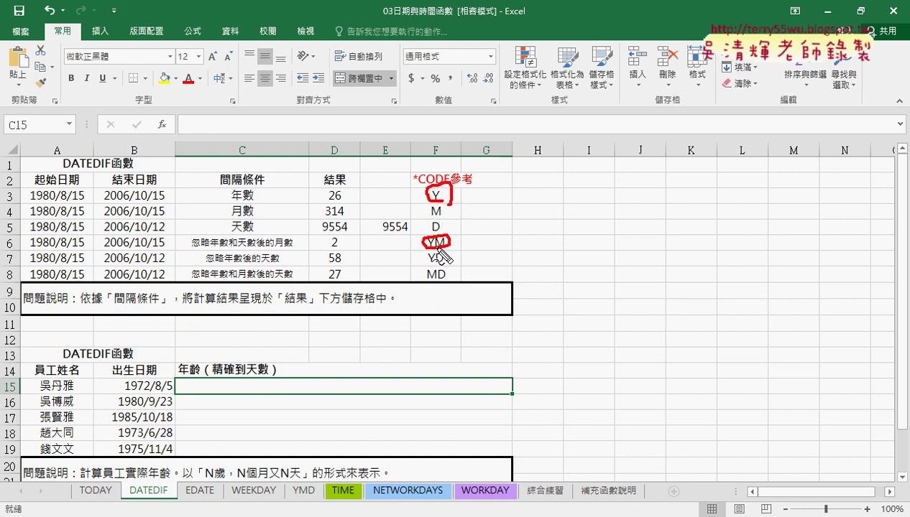
pyautogui.moveTo(447, 270); pyautogui.dragTo(451, 282)
pyautogui.moveTo(204, 480); pyautogui.dragTo(381, 480)
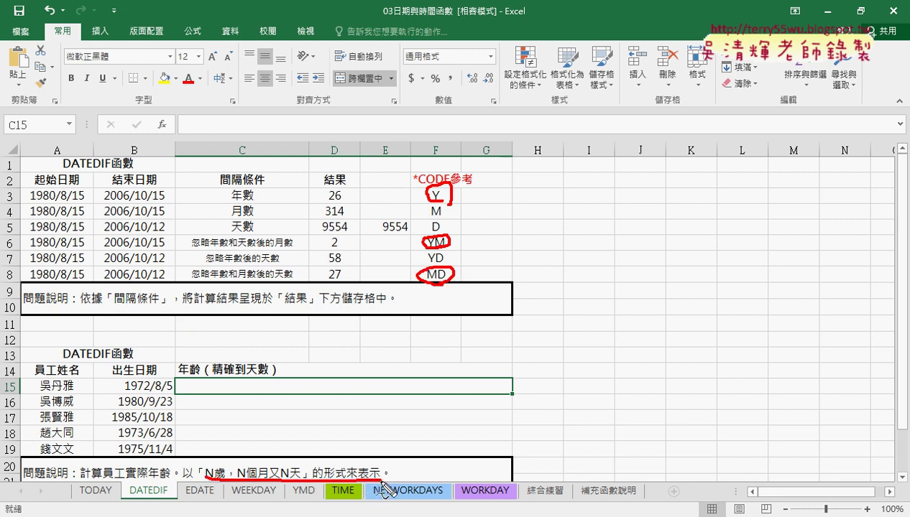
pyautogui.press('Escape')
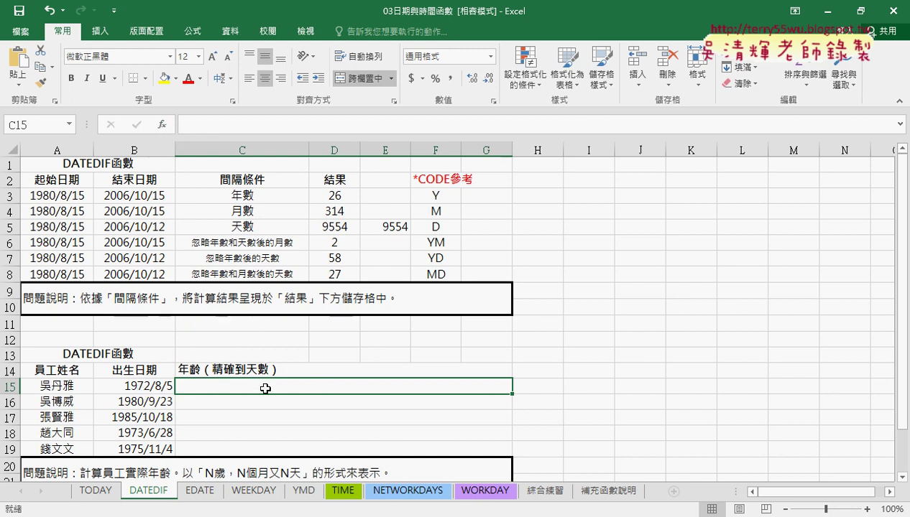
# - Enter =DATEDIF(B15,TODAY(),"Y") in C15 to get the first employee's age of 45
pyautogui.write('=datedif')
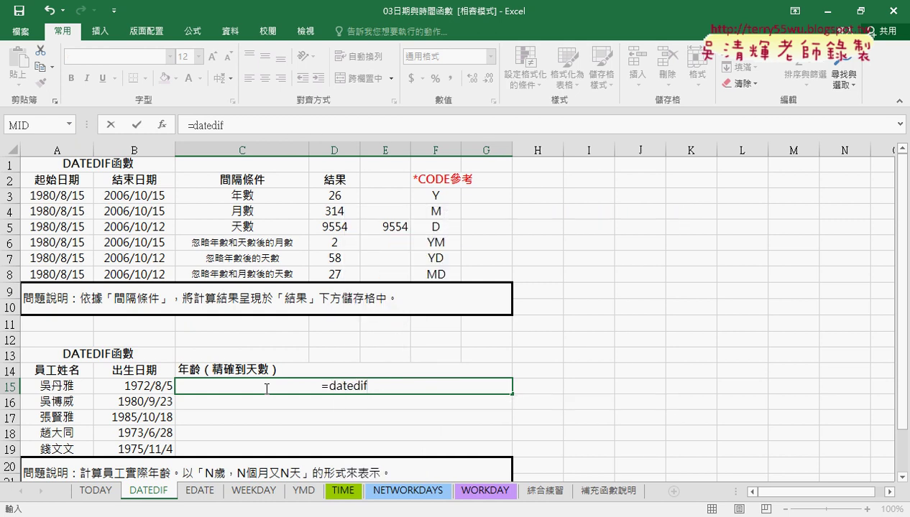
pyautogui.write('(')
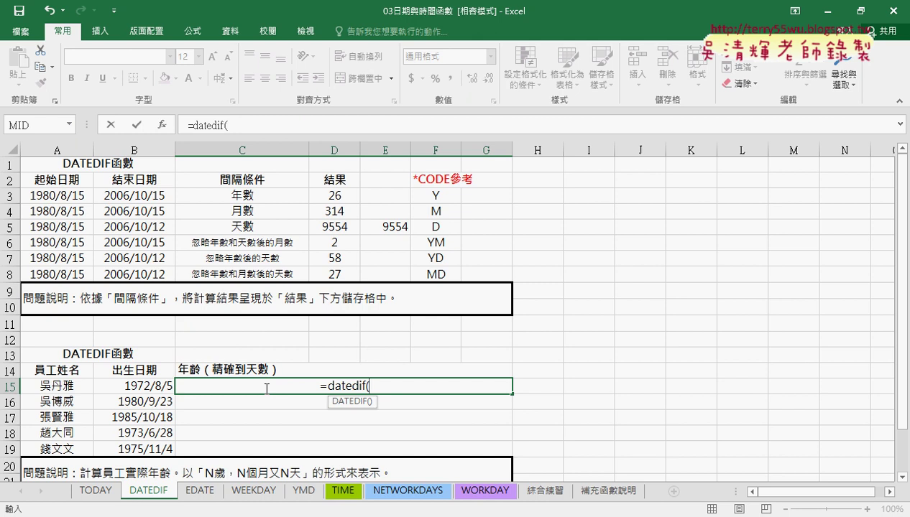
pyautogui.click(162, 386)
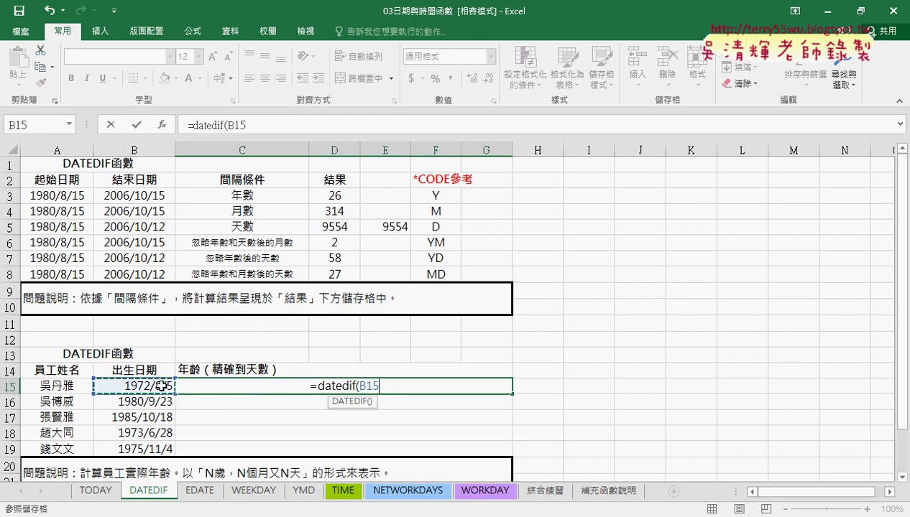
pyautogui.write(',t')
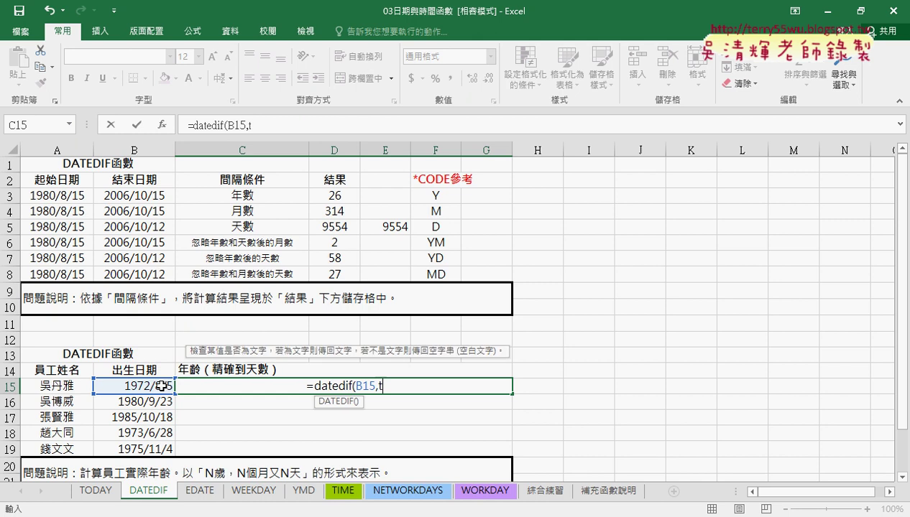
pyautogui.write('oday')
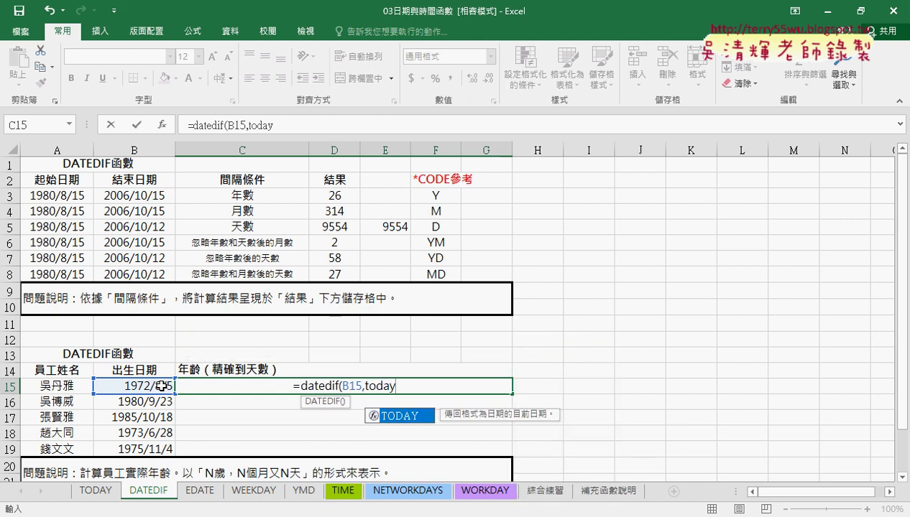
pyautogui.write('(),')
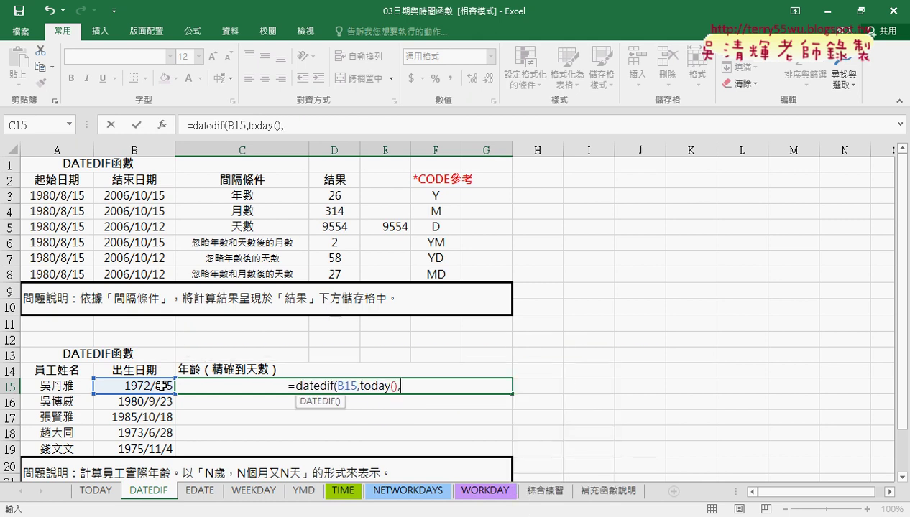
pyautogui.write('"Y')
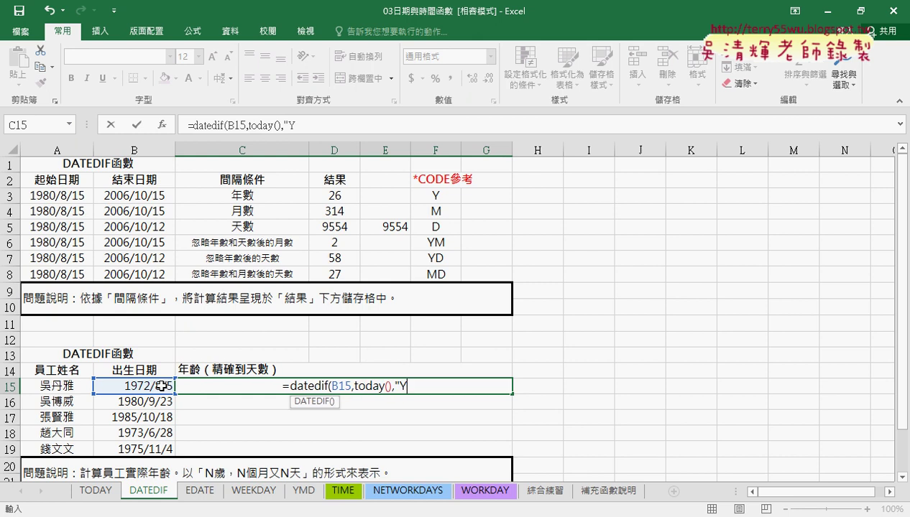
pyautogui.write('")')
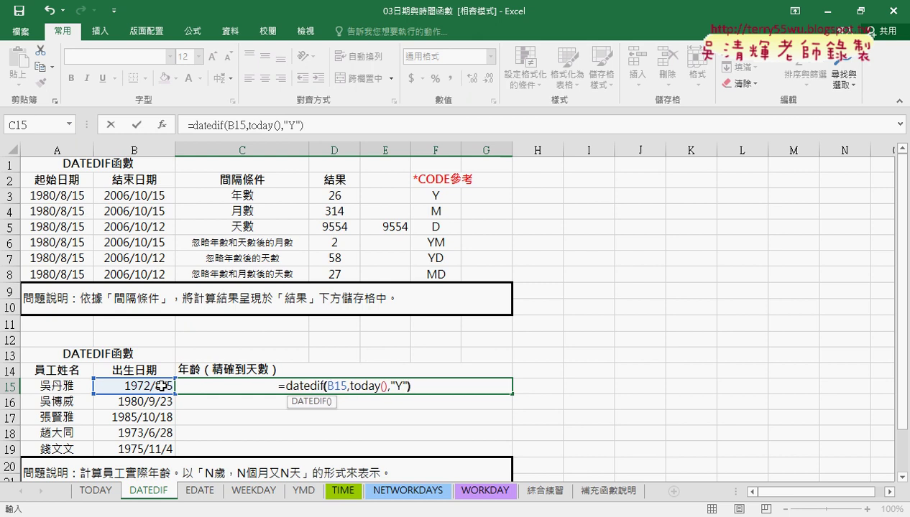
pyautogui.click(137, 125)
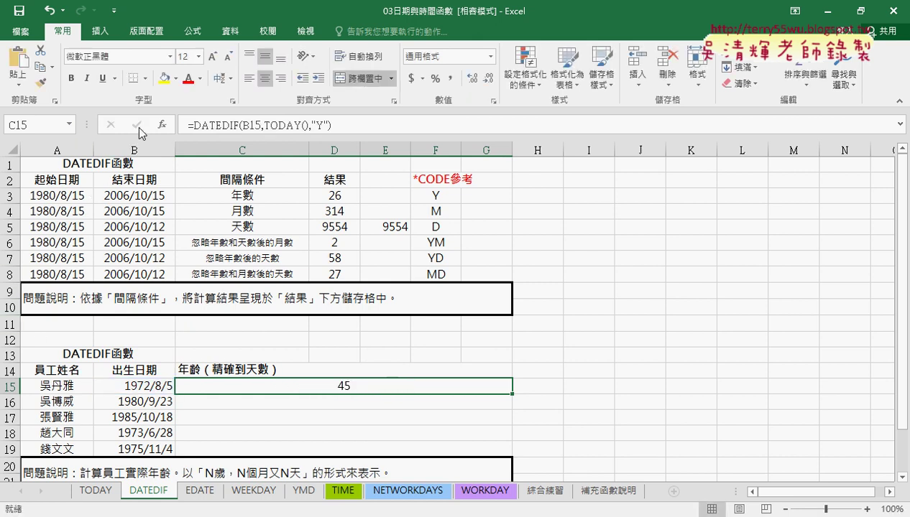
pyautogui.scroll(-1, 350, 410)
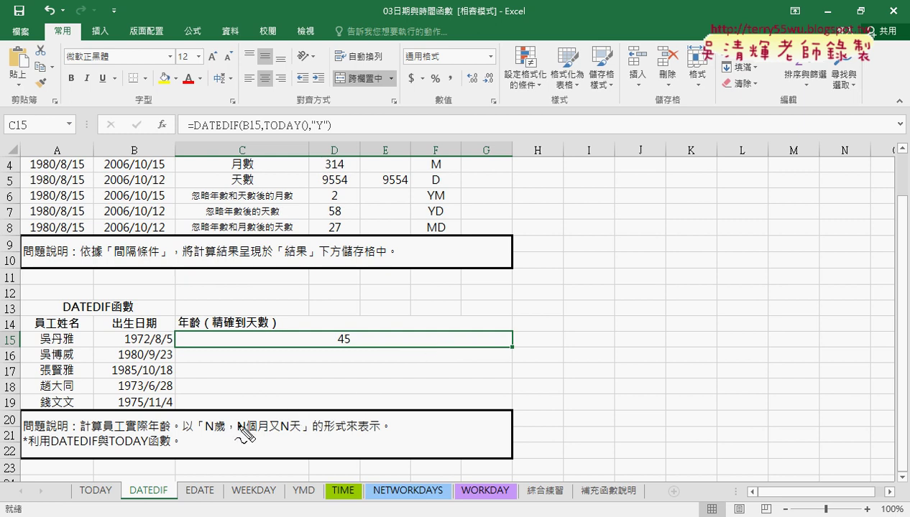
pyautogui.moveTo(216, 433); pyautogui.dragTo(307, 431)
pyautogui.moveTo(342, 361); pyautogui.dragTo(358, 383)
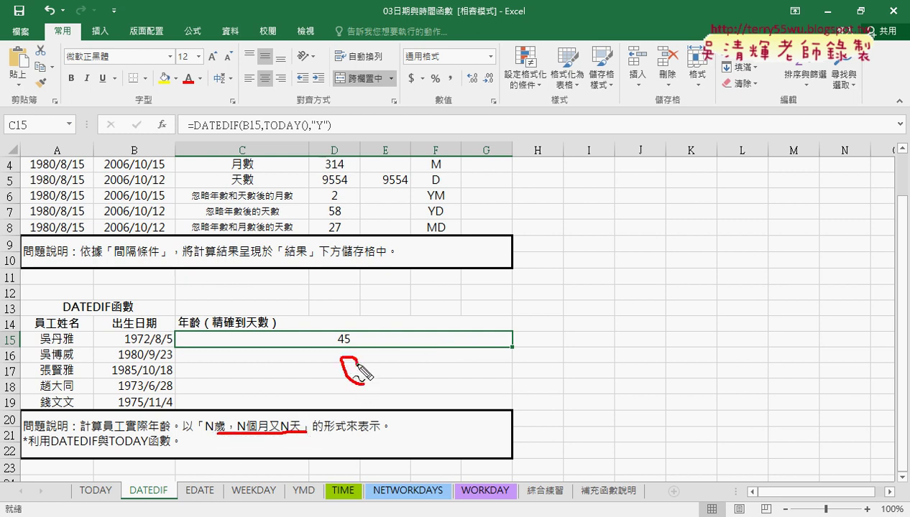
pyautogui.moveTo(208, 380)
pyautogui.mouseDown()
pyautogui.moveTo(262, 400)
pyautogui.moveTo(307, 399)
pyautogui.mouseUp()
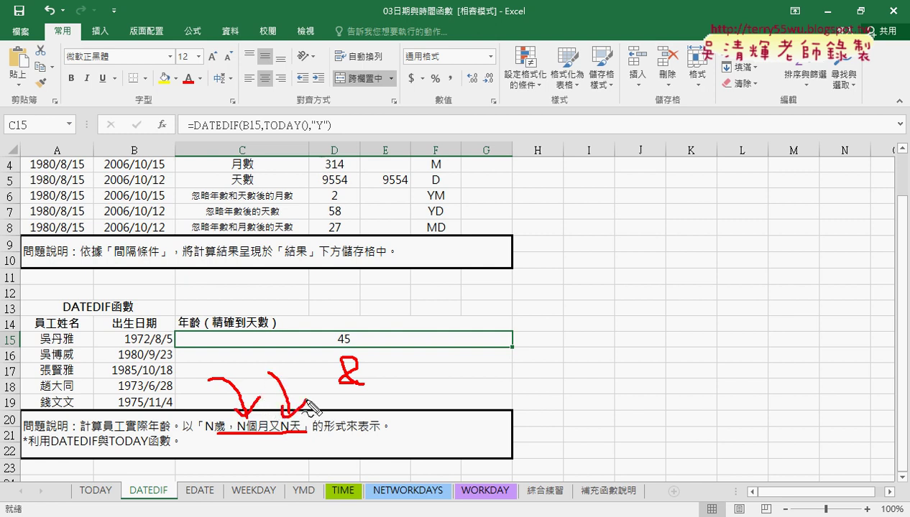